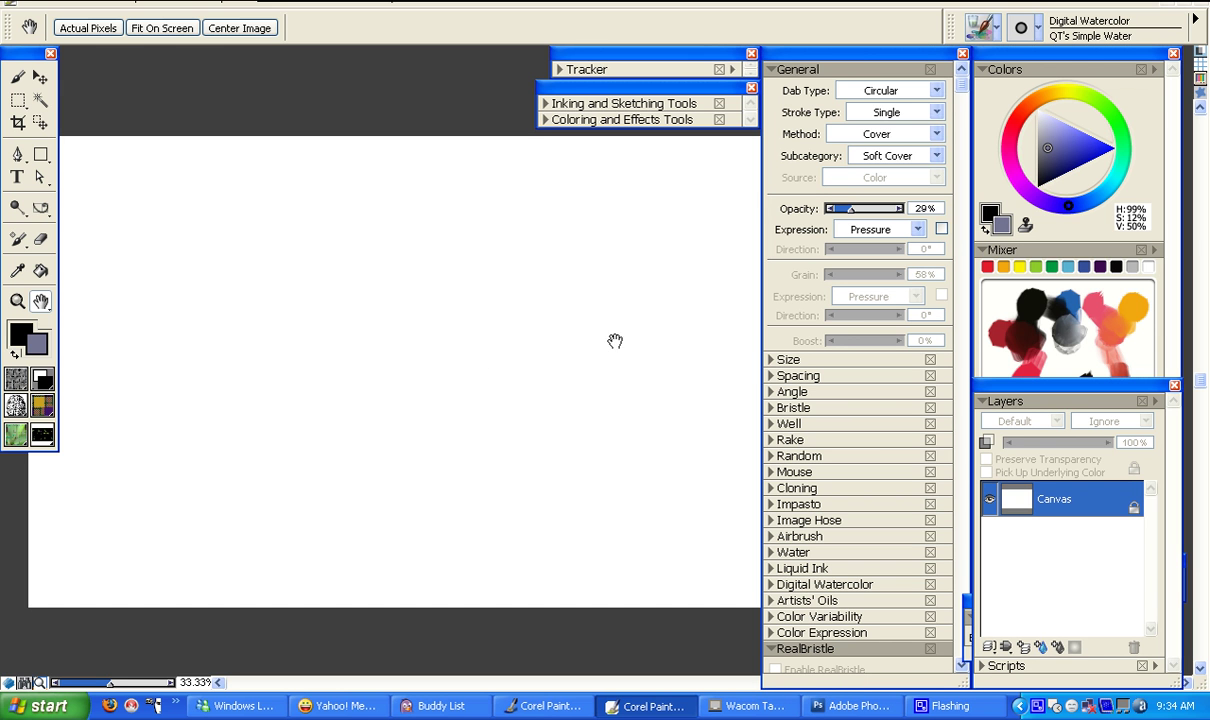
# Choose the Z-Basic Round brush at size 25 and paint a grey loop and a wavy S-curve
pyautogui.click(546, 120)
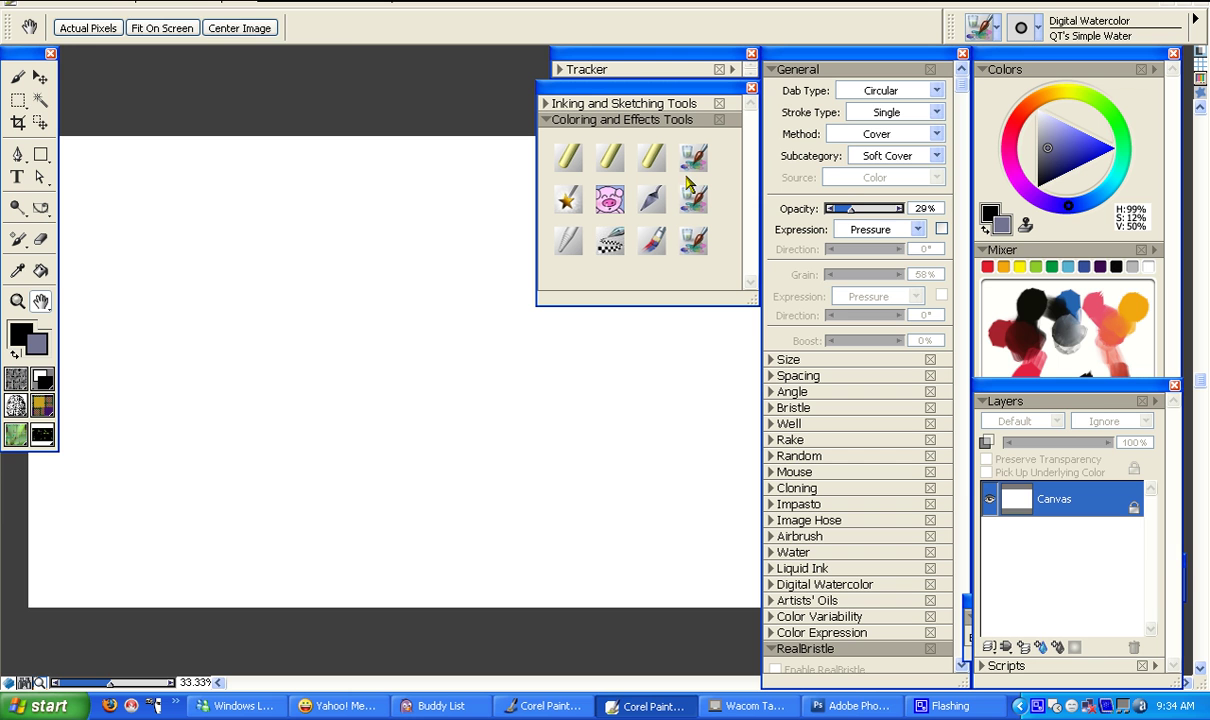
pyautogui.click(610, 199)
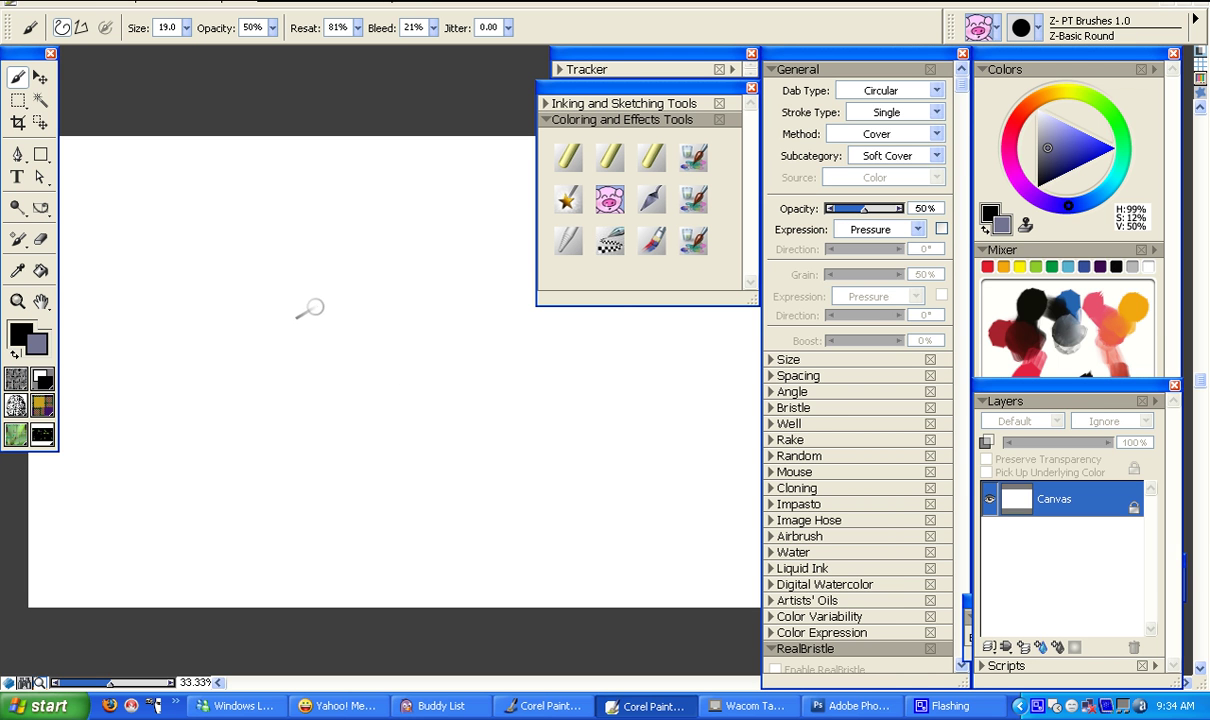
pyautogui.press(']')
pyautogui.moveTo(410, 297)
pyautogui.mouseDown()
pyautogui.moveTo(340, 282)
pyautogui.moveTo(305, 338)
pyautogui.moveTo(340, 430)
pyautogui.moveTo(404, 428)
pyautogui.moveTo(397, 330)
pyautogui.moveTo(313, 255)
pyautogui.moveTo(340, 324)
pyautogui.moveTo(358, 258)
pyautogui.mouseUp()
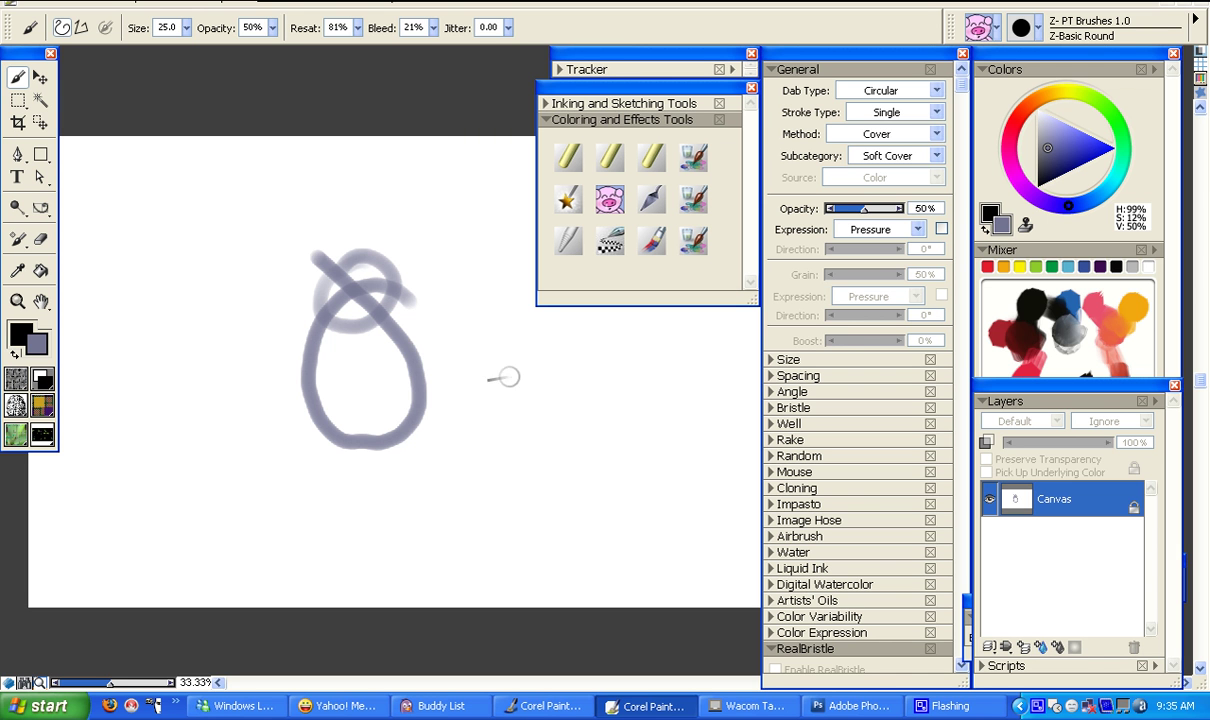
pyautogui.moveTo(468, 416)
pyautogui.mouseDown()
pyautogui.moveTo(499, 403)
pyautogui.moveTo(557, 435)
pyautogui.moveTo(624, 440)
pyautogui.moveTo(637, 382)
pyautogui.moveTo(615, 369)
pyautogui.moveTo(545, 379)
pyautogui.moveTo(466, 350)
pyautogui.mouseUp()
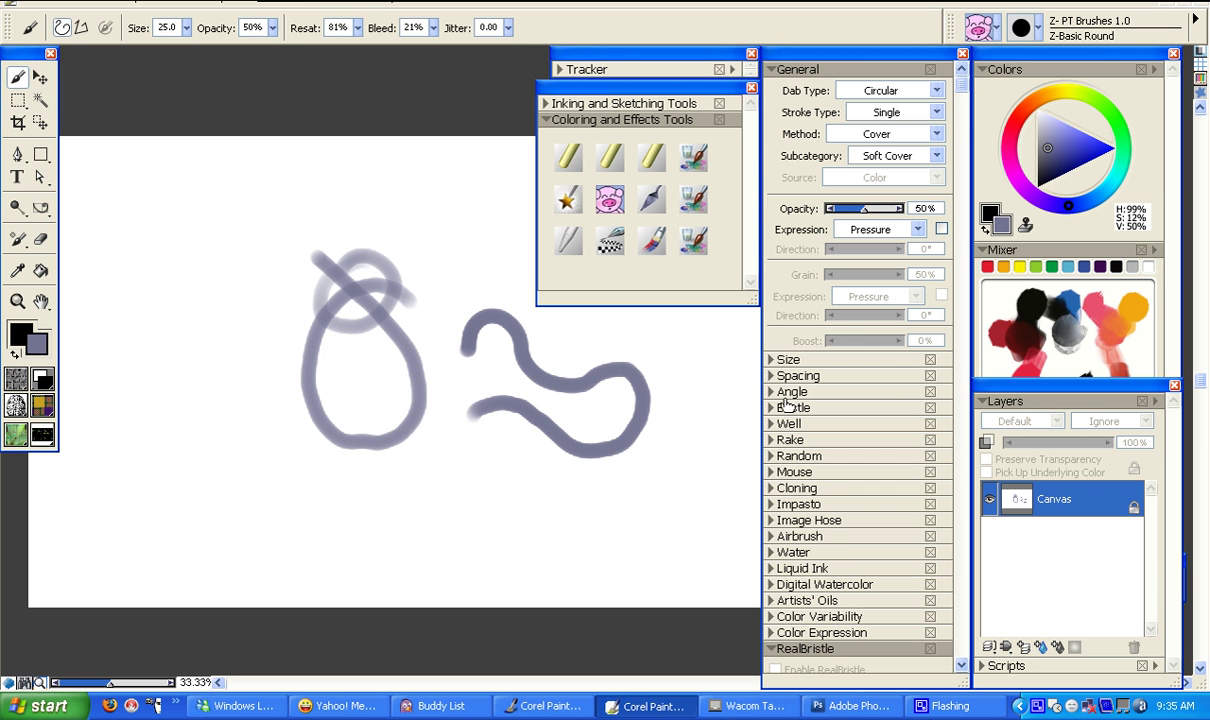
# With the brush size settings shown, paint dashed dab strokes left of the loop
pyautogui.click(772, 360)
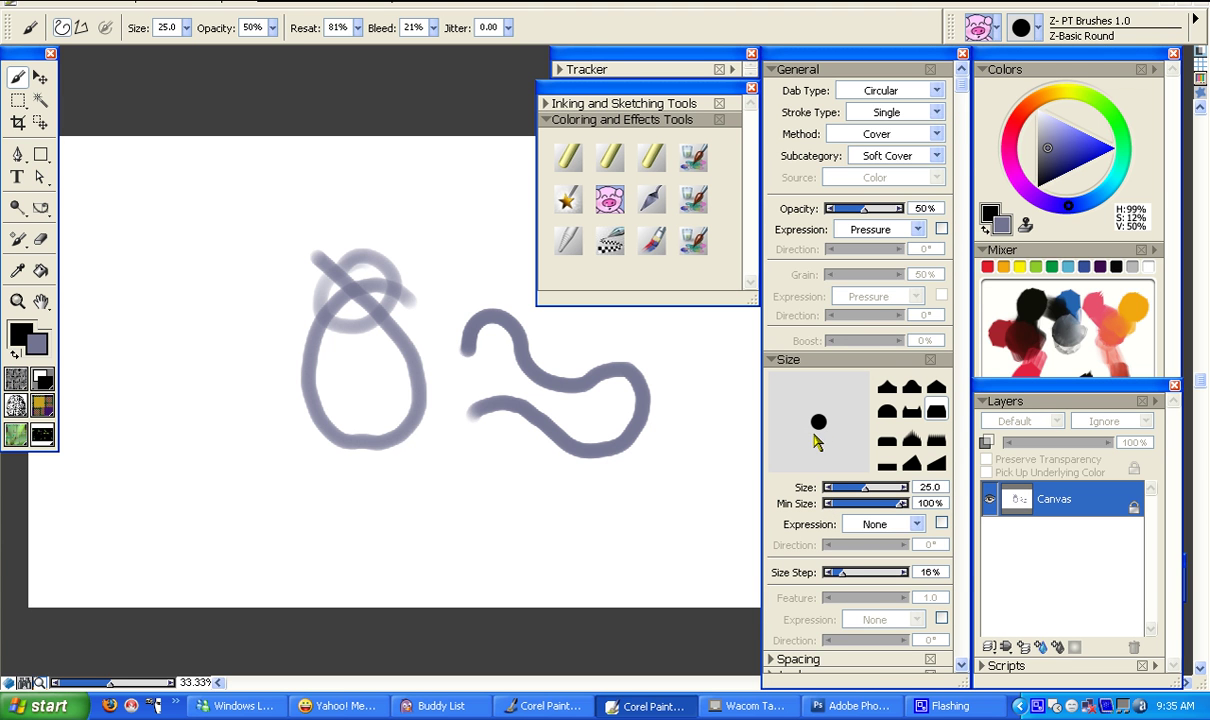
pyautogui.moveTo(205, 288); pyautogui.dragTo(183, 405)
pyautogui.moveTo(196, 430)
pyautogui.mouseDown()
pyautogui.moveTo(237, 478)
pyautogui.moveTo(292, 495)
pyautogui.moveTo(322, 452)
pyautogui.moveTo(330, 388)
pyautogui.moveTo(315, 354)
pyautogui.moveTo(279, 335)
pyautogui.moveTo(237, 335)
pyautogui.moveTo(183, 370)
pyautogui.moveTo(184, 443)
pyautogui.mouseUp()
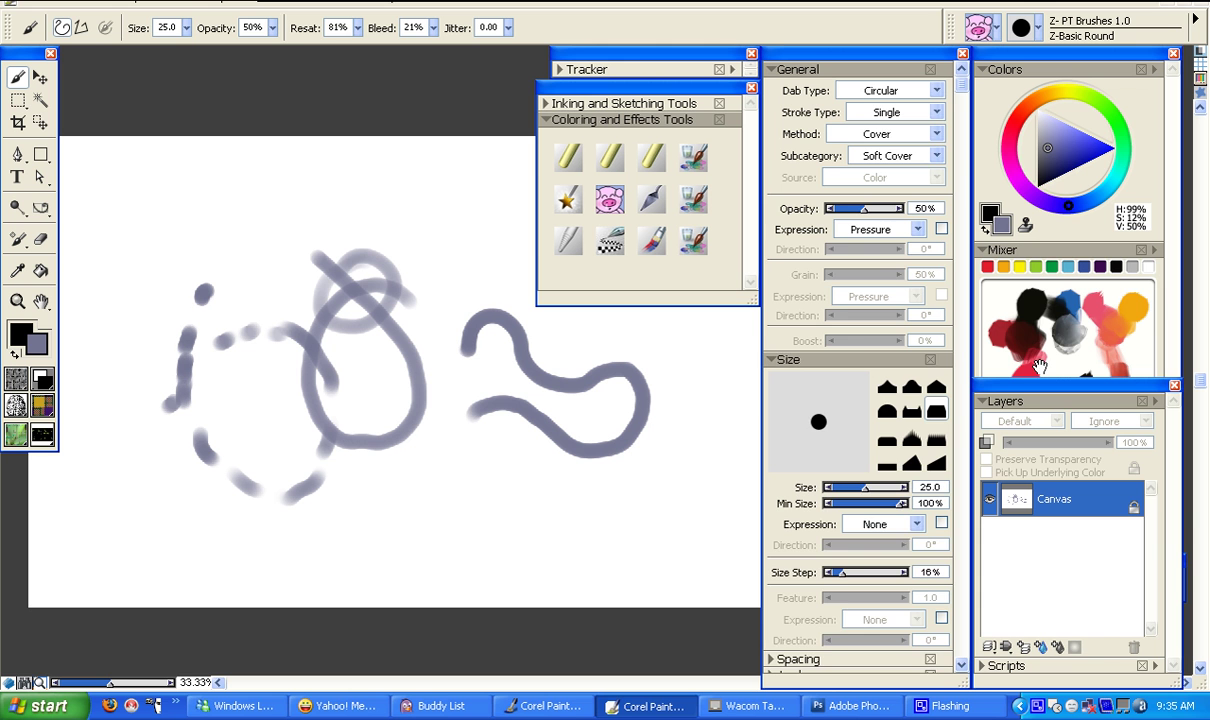
pyautogui.click(771, 360)
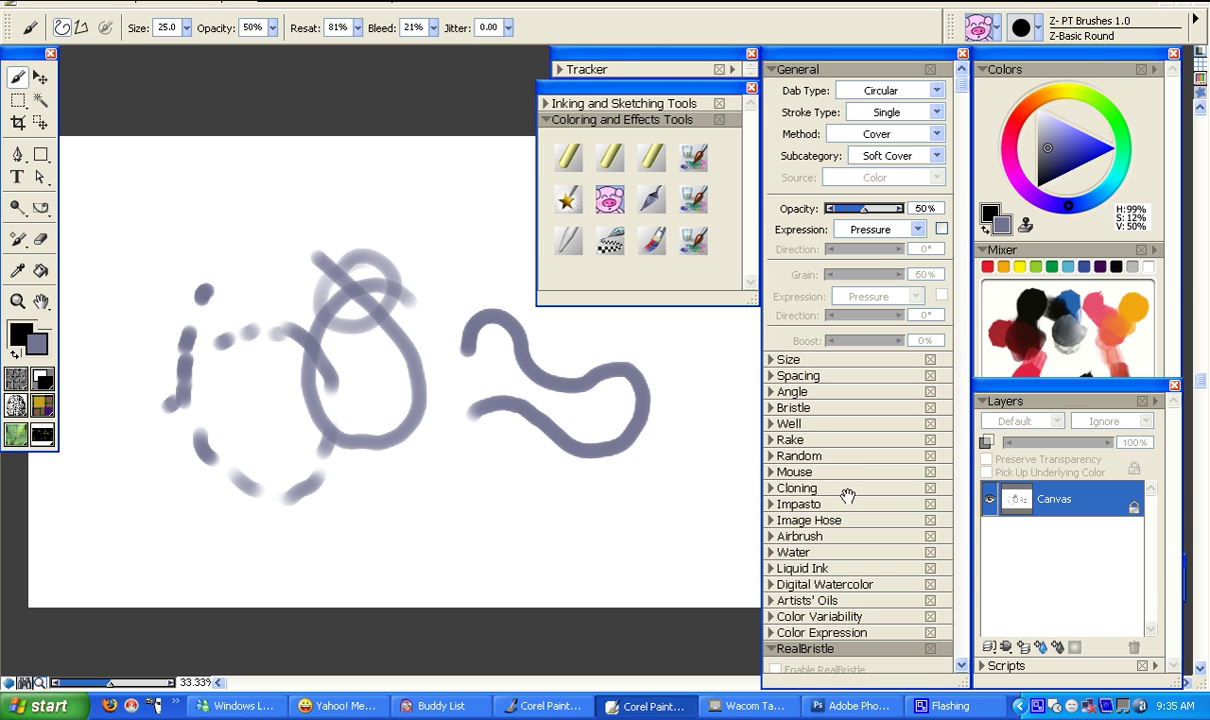
# Raise dab spacing to about 150%, then 197%, painting a dotted ring and widely dotted arc
pyautogui.click(772, 376)
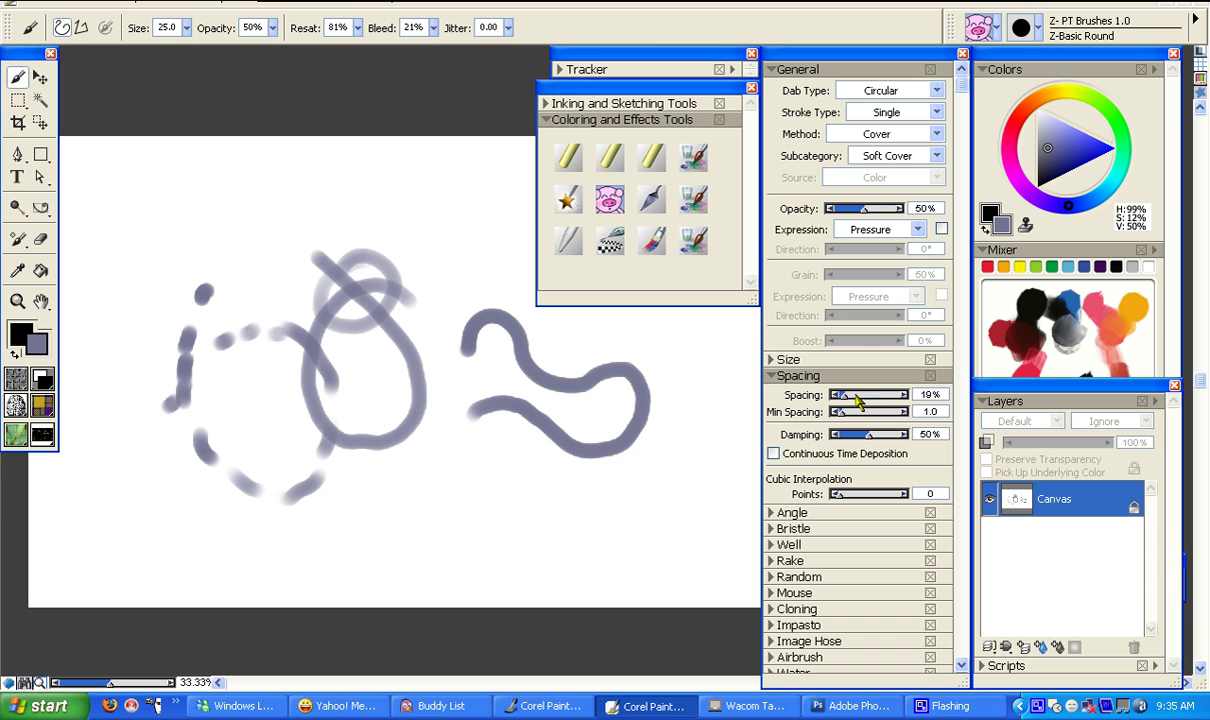
pyautogui.moveTo(856, 397); pyautogui.dragTo(886, 397)
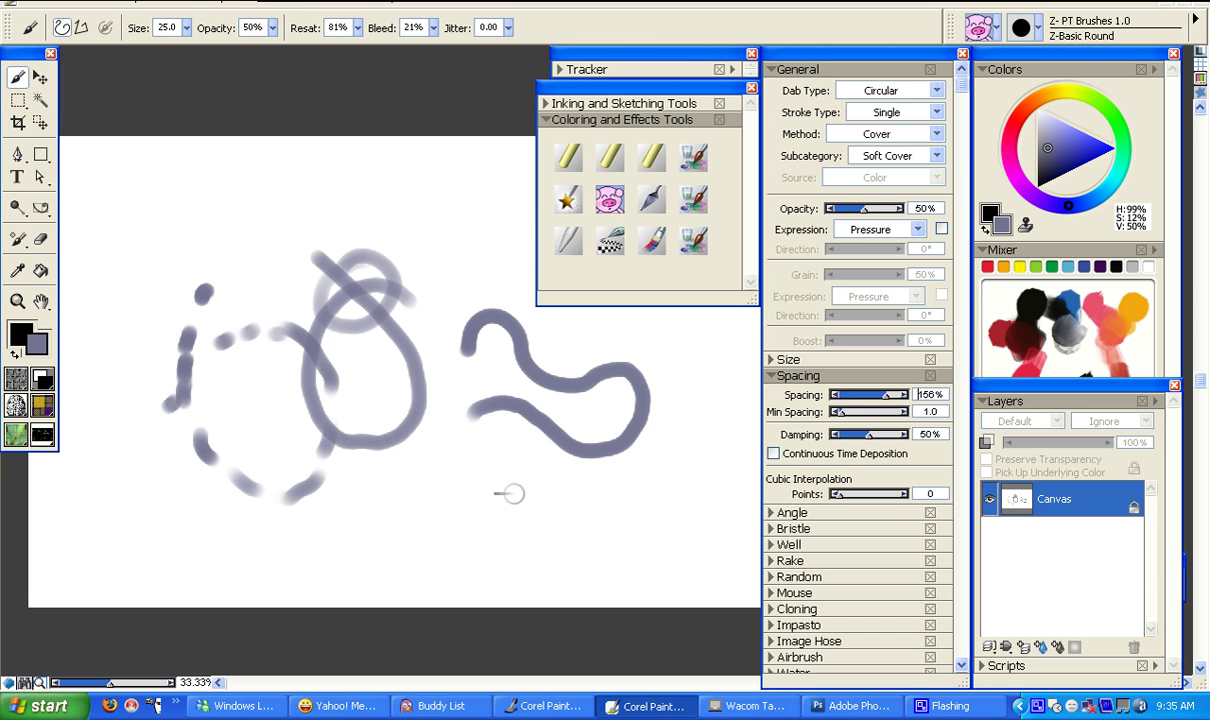
pyautogui.moveTo(522, 487)
pyautogui.mouseDown()
pyautogui.moveTo(508, 430)
pyautogui.moveTo(472, 429)
pyautogui.moveTo(425, 472)
pyautogui.moveTo(422, 522)
pyautogui.moveTo(446, 544)
pyautogui.moveTo(484, 550)
pyautogui.moveTo(531, 518)
pyautogui.moveTo(544, 481)
pyautogui.moveTo(533, 450)
pyautogui.moveTo(500, 430)
pyautogui.mouseUp()
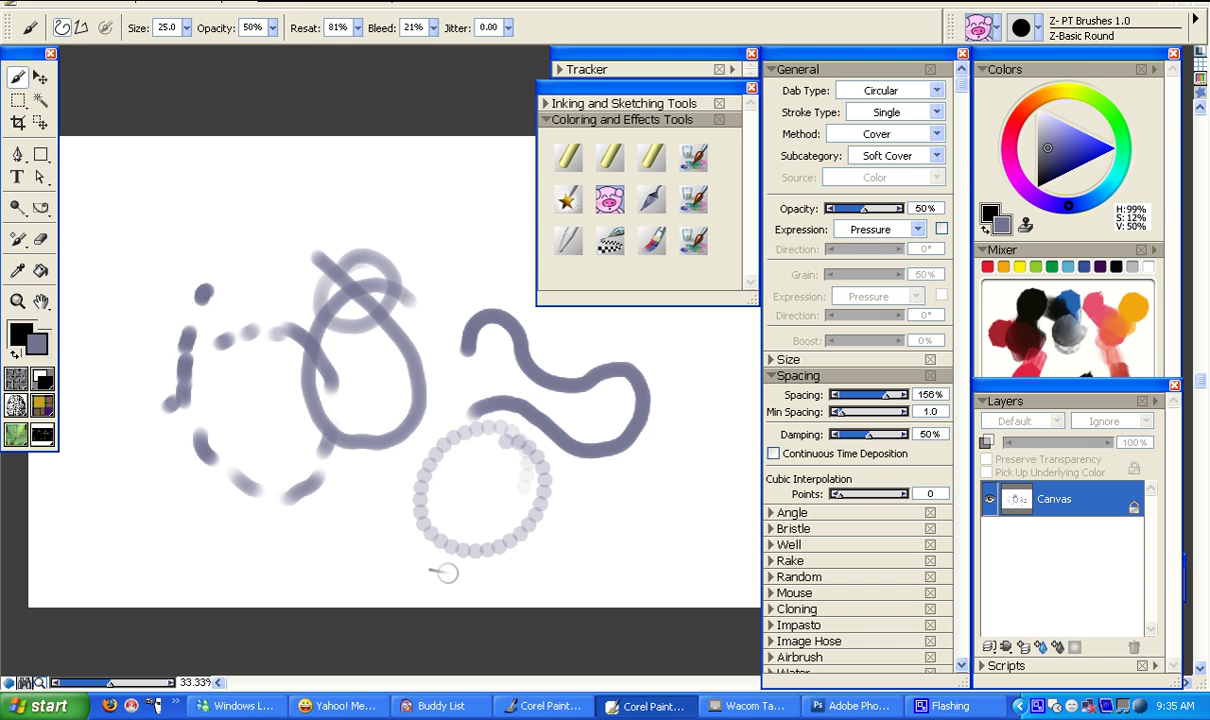
pyautogui.scroll(-1, 893, 402)
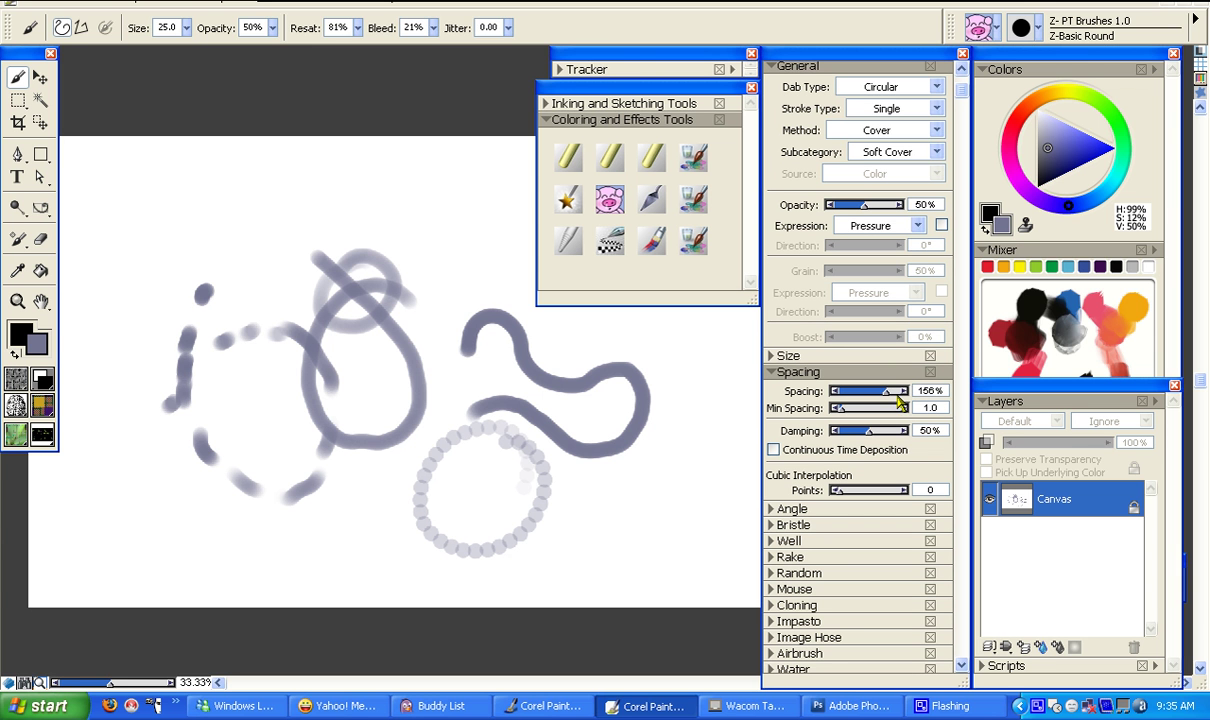
pyautogui.moveTo(888, 392); pyautogui.dragTo(901, 392)
pyautogui.moveTo(420, 205)
pyautogui.mouseDown()
pyautogui.moveTo(372, 200)
pyautogui.moveTo(334, 226)
pyautogui.moveTo(313, 275)
pyautogui.moveTo(312, 340)
pyautogui.moveTo(327, 378)
pyautogui.moveTo(397, 405)
pyautogui.moveTo(473, 374)
pyautogui.moveTo(496, 300)
pyautogui.moveTo(475, 250)
pyautogui.moveTo(385, 210)
pyautogui.mouseUp()
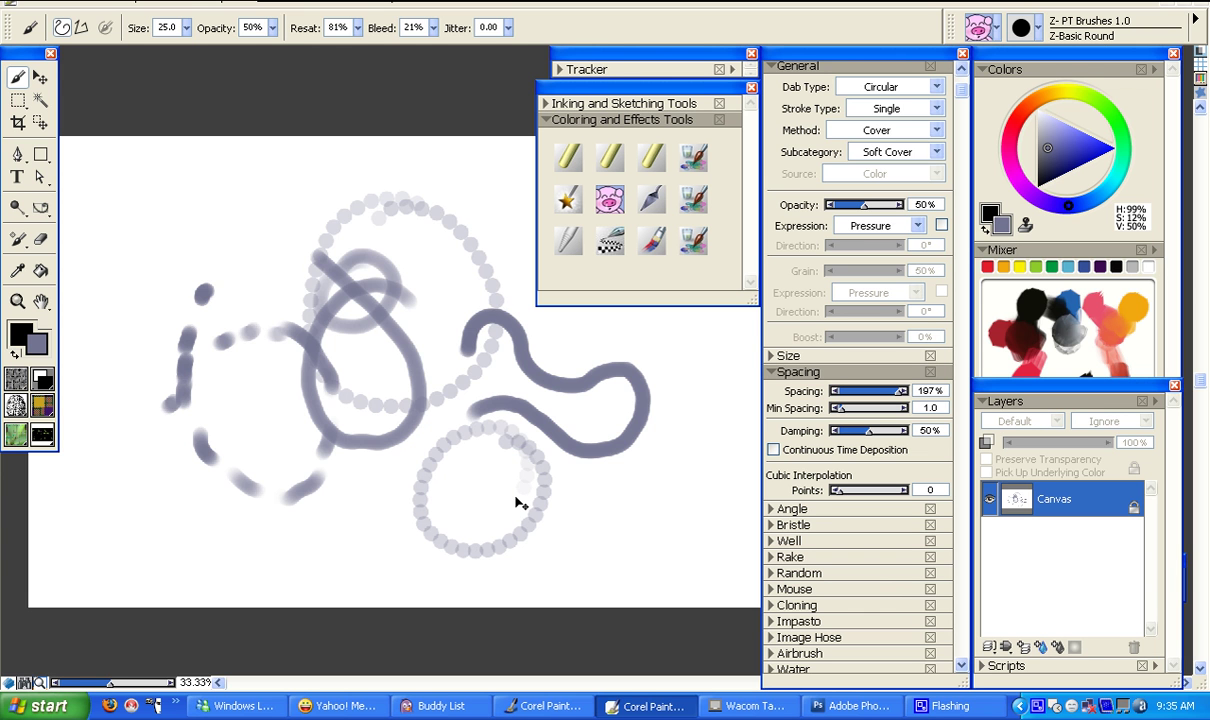
# Clear the canvas, zoom in, and paint a spiral of separate dabs at size 50
pyautogui.hotkey('ctrl', 'a')
pyautogui.press('Delete')
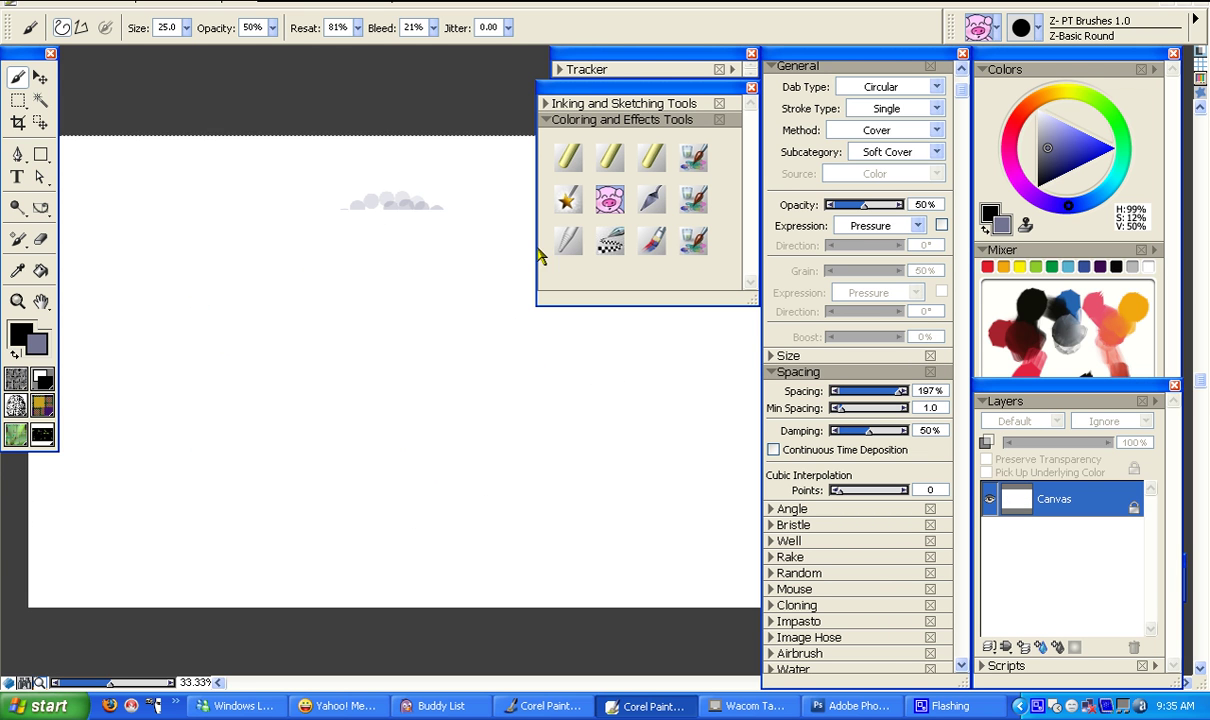
pyautogui.scroll(2, 432, 432)
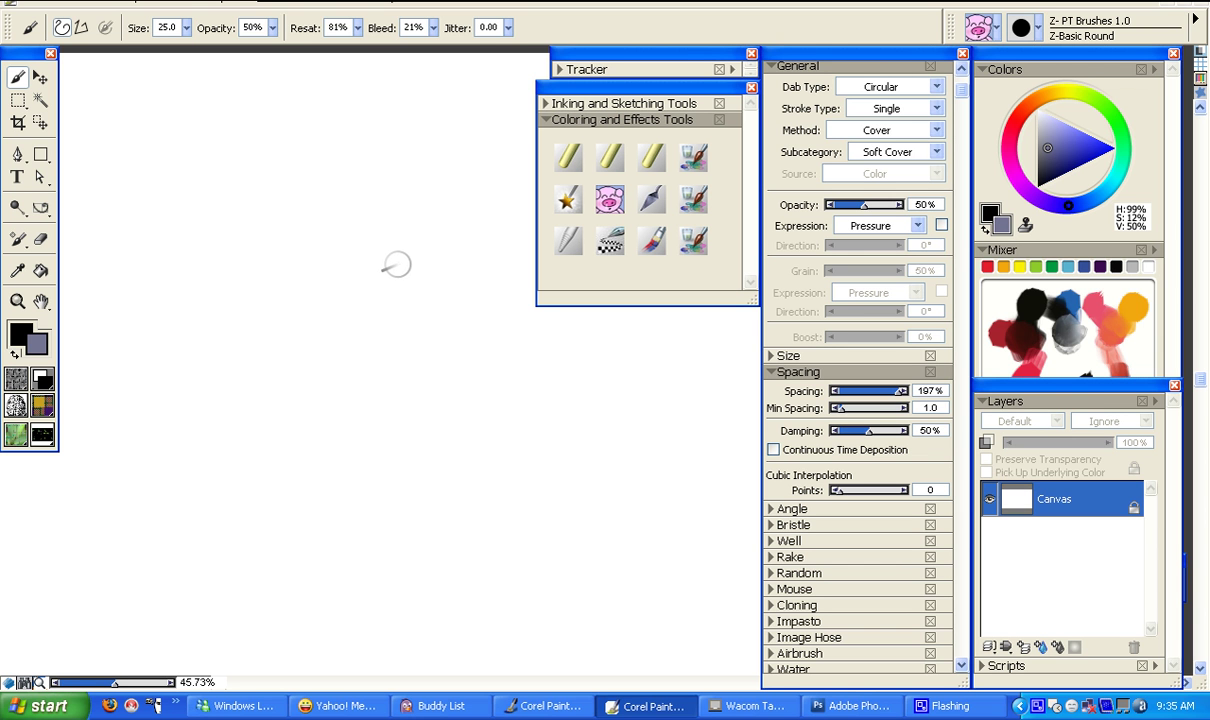
pyautogui.press(']')
pyautogui.press(']')
pyautogui.press(']')
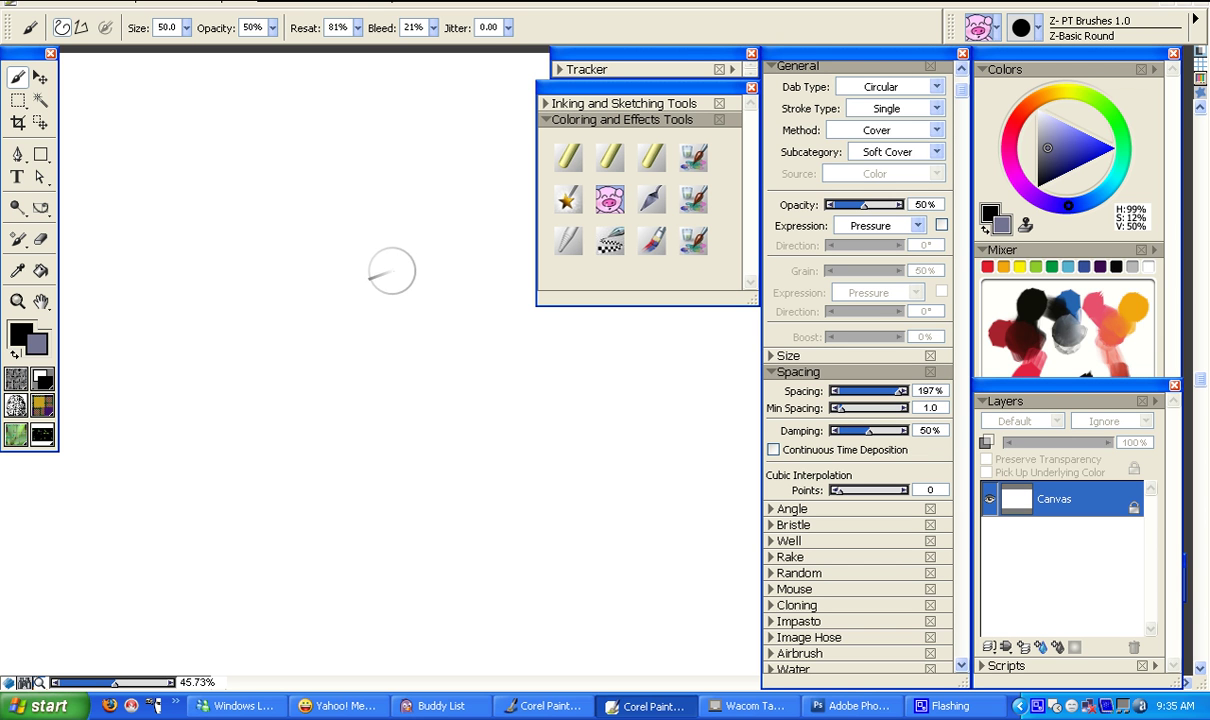
pyautogui.moveTo(366, 247)
pyautogui.mouseDown()
pyautogui.moveTo(318, 246)
pyautogui.moveTo(260, 285)
pyautogui.moveTo(238, 360)
pyautogui.moveTo(253, 434)
pyautogui.moveTo(298, 482)
pyautogui.moveTo(354, 502)
pyautogui.moveTo(416, 500)
pyautogui.moveTo(474, 459)
pyautogui.moveTo(497, 400)
pyautogui.moveTo(489, 316)
pyautogui.moveTo(414, 215)
pyautogui.moveTo(381, 221)
pyautogui.moveTo(348, 390)
pyautogui.mouseUp()
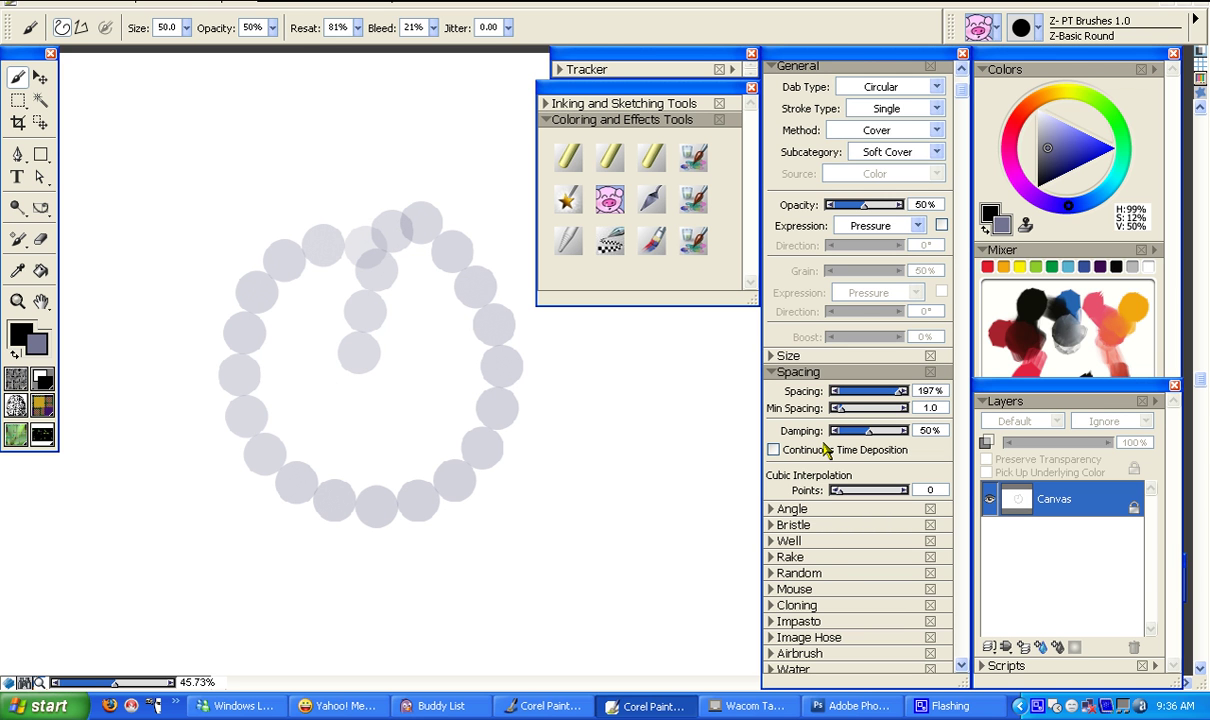
# Lower dab spacing to 91% and paint two closer-spaced, darker dab strokes at lower right
pyautogui.moveTo(895, 393); pyautogui.dragTo(866, 392)
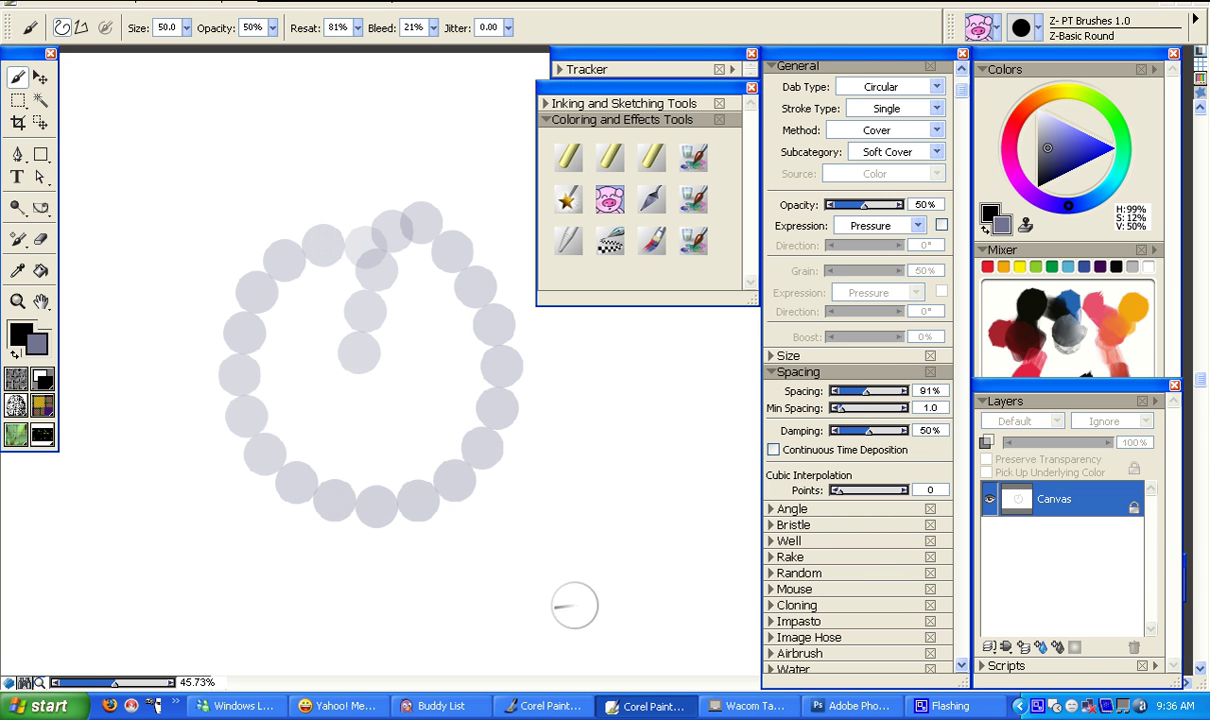
pyautogui.moveTo(601, 416)
pyautogui.mouseDown()
pyautogui.moveTo(594, 473)
pyautogui.moveTo(571, 512)
pyautogui.moveTo(511, 566)
pyautogui.moveTo(440, 585)
pyautogui.mouseUp()
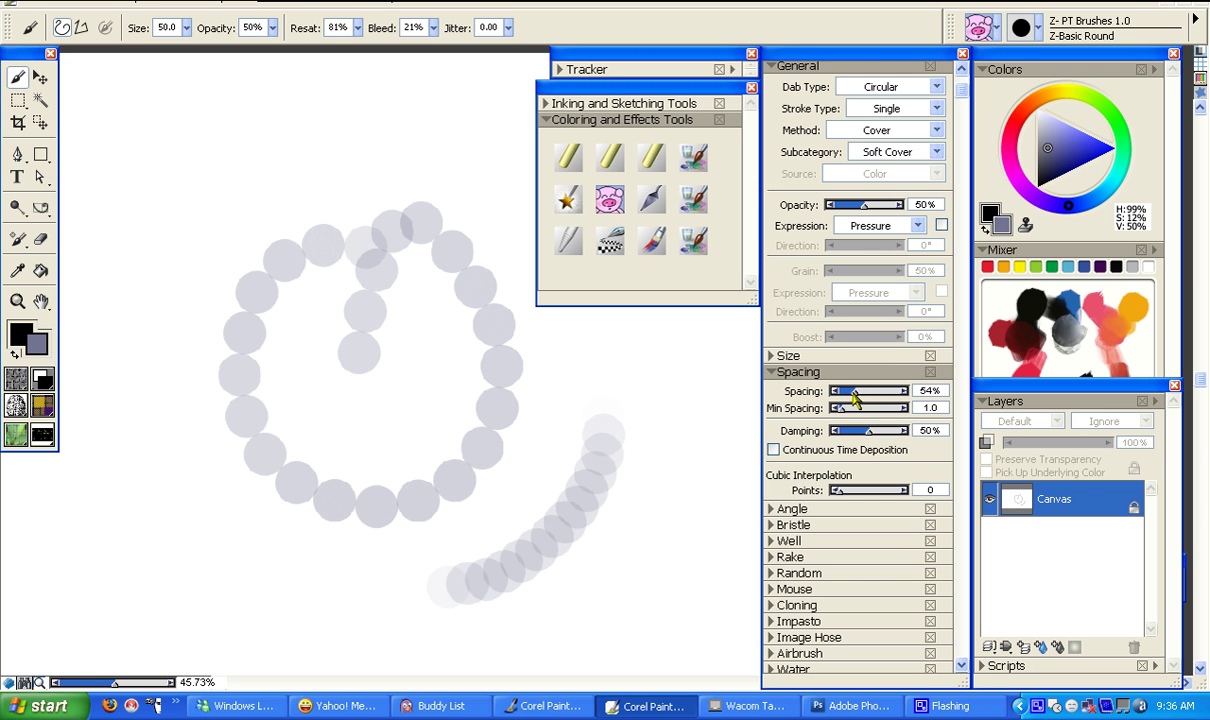
pyautogui.moveTo(710, 405)
pyautogui.mouseDown()
pyautogui.moveTo(656, 513)
pyautogui.moveTo(525, 640)
pyautogui.mouseUp()
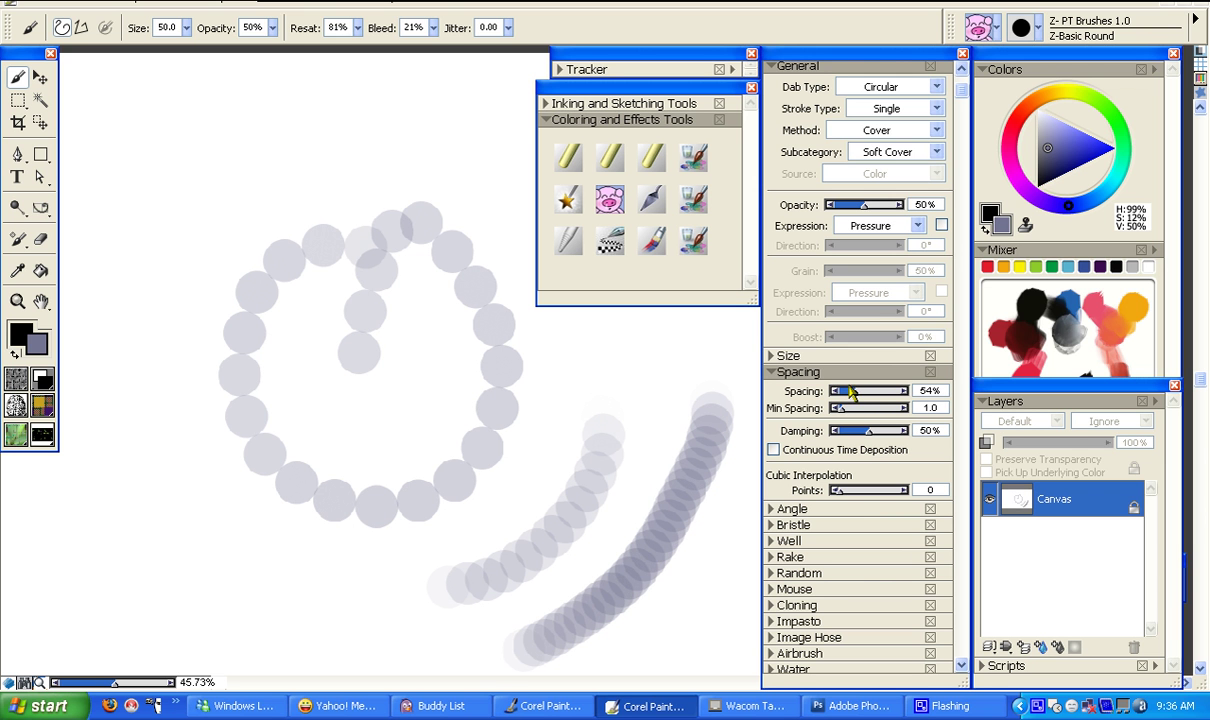
# Lower dab spacing to 17% and paint dense dark strokes, including a long one down the left
pyautogui.moveTo(848, 391); pyautogui.dragTo(841, 391)
pyautogui.moveTo(652, 332)
pyautogui.mouseDown()
pyautogui.moveTo(621, 403)
pyautogui.moveTo(555, 455)
pyautogui.mouseUp()
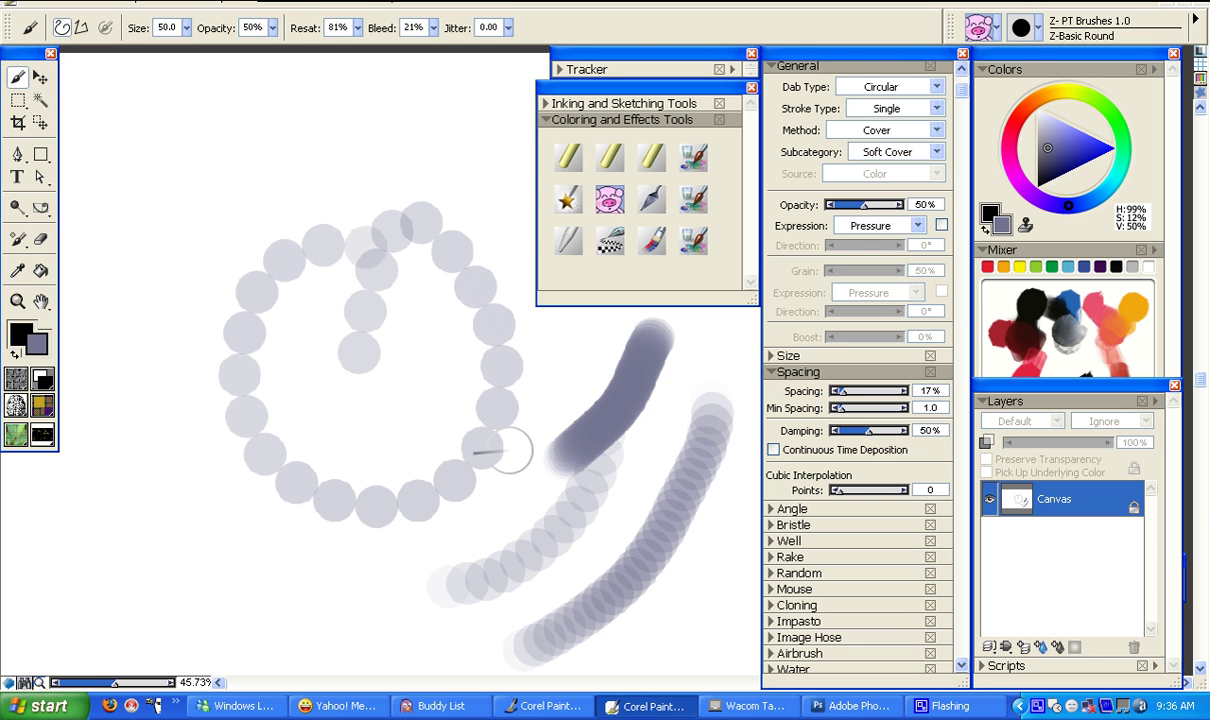
pyautogui.click(171, 221)
pyautogui.moveTo(166, 232)
pyautogui.mouseDown()
pyautogui.moveTo(148, 365)
pyautogui.moveTo(216, 565)
pyautogui.moveTo(183, 493)
pyautogui.moveTo(236, 565)
pyautogui.moveTo(176, 437)
pyautogui.moveTo(192, 393)
pyautogui.moveTo(255, 549)
pyautogui.moveTo(191, 381)
pyautogui.moveTo(163, 483)
pyautogui.moveTo(122, 430)
pyautogui.moveTo(181, 581)
pyautogui.moveTo(120, 486)
pyautogui.moveTo(167, 502)
pyautogui.moveTo(186, 558)
pyautogui.moveTo(196, 538)
pyautogui.moveTo(243, 553)
pyautogui.moveTo(250, 524)
pyautogui.moveTo(327, 496)
pyautogui.moveTo(208, 325)
pyautogui.moveTo(306, 540)
pyautogui.moveTo(310, 480)
pyautogui.moveTo(370, 572)
pyautogui.mouseUp()
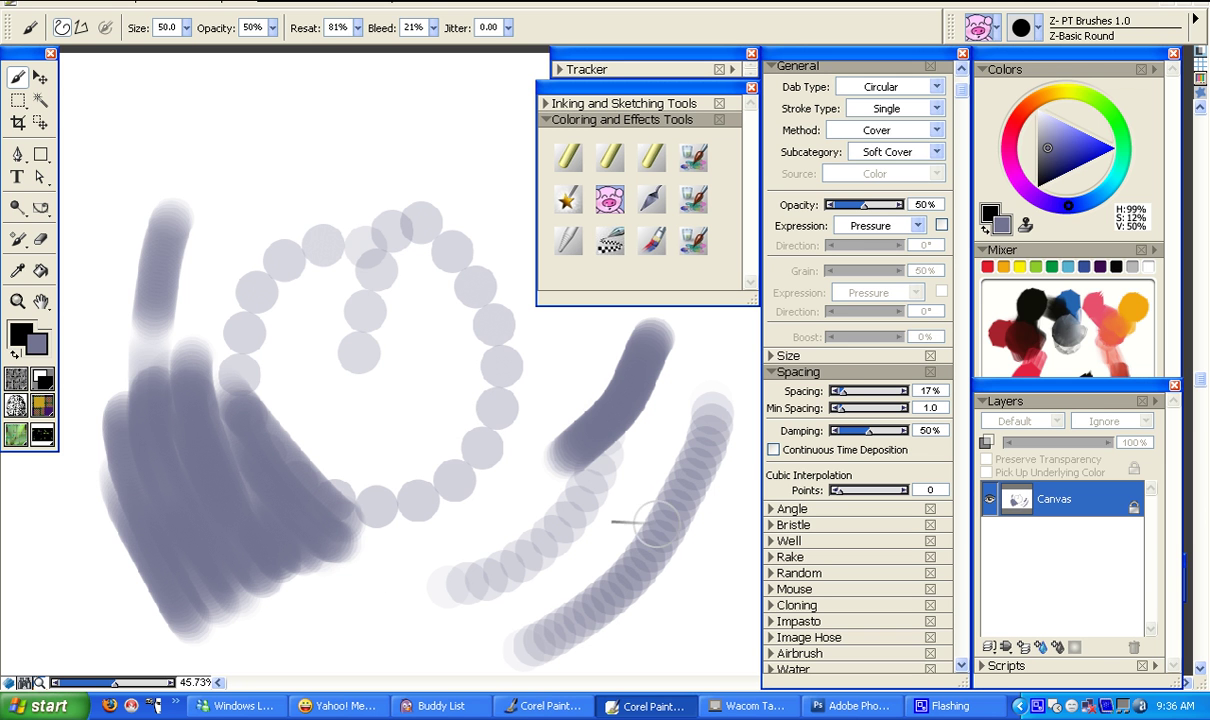
# Switch to the blank document and pick the Markers Round Basic brush, showing its General settings
pyautogui.click(548, 706)
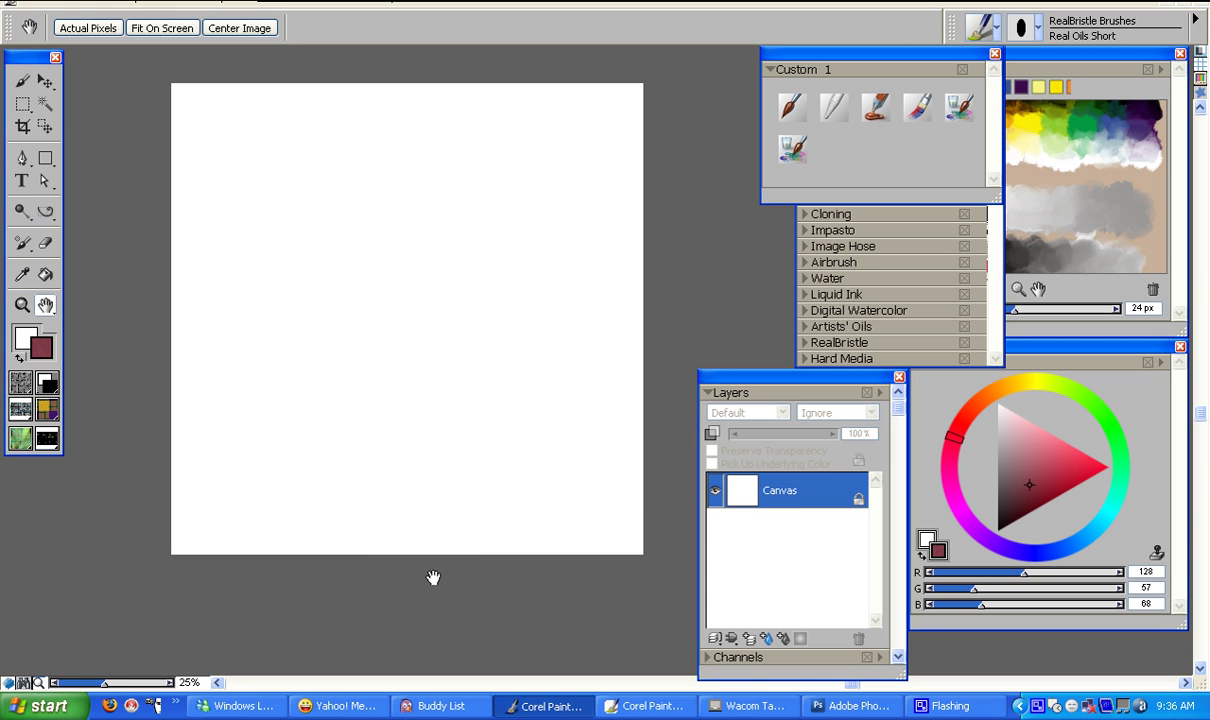
pyautogui.click(998, 30)
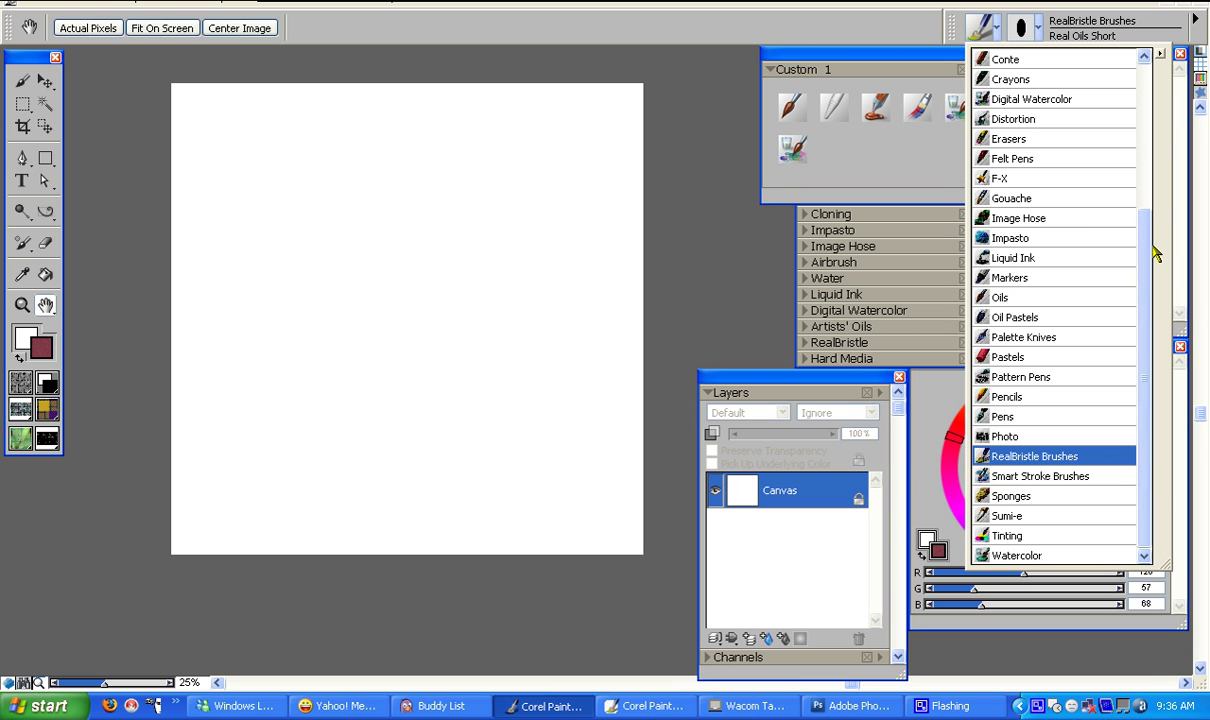
pyautogui.click(1030, 279)
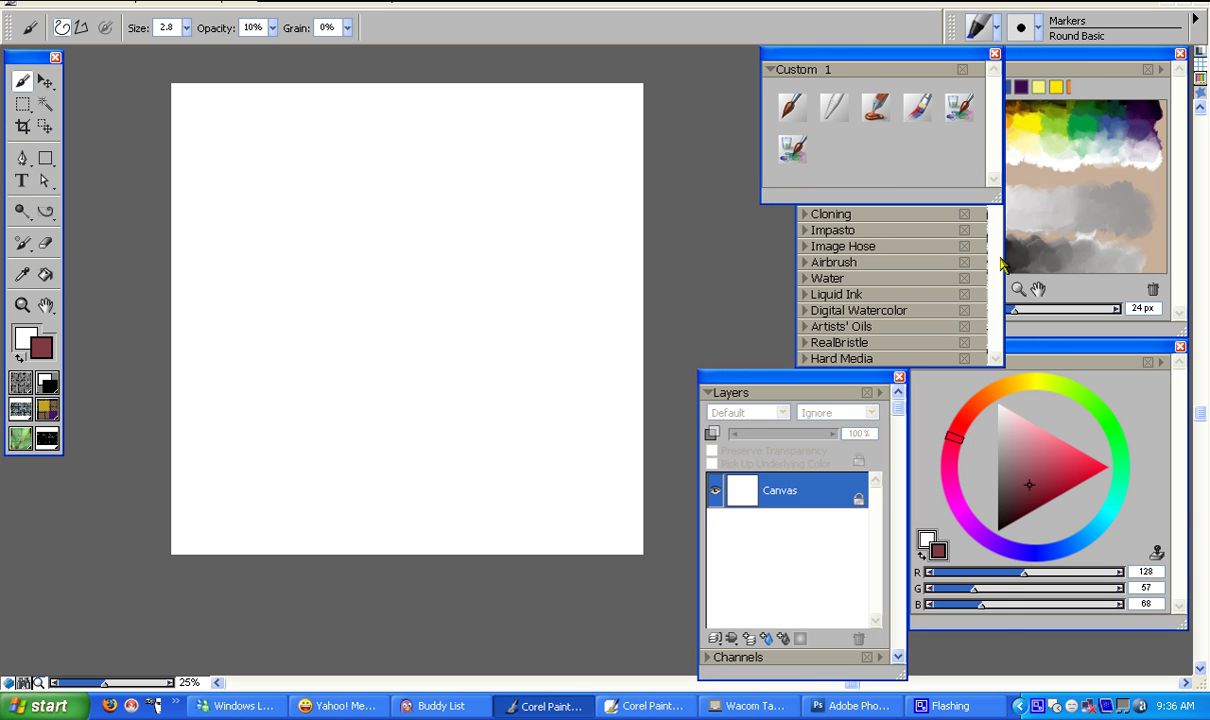
pyautogui.click(961, 301)
pyautogui.click(807, 69)
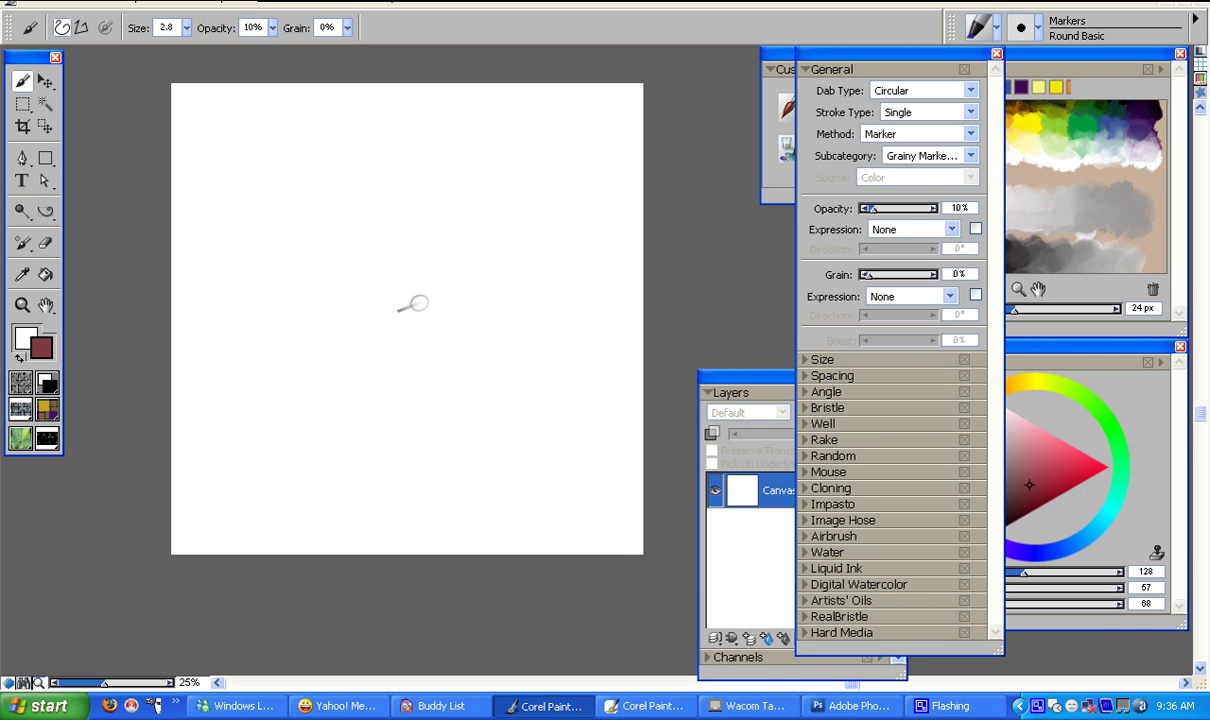
# Paint overlapping pink marker strokes and loops at 10% opacity across the canvas
pyautogui.moveTo(428, 285)
pyautogui.mouseDown()
pyautogui.moveTo(433, 372)
pyautogui.moveTo(345, 412)
pyautogui.moveTo(419, 357)
pyautogui.moveTo(434, 470)
pyautogui.mouseUp()
pyautogui.moveTo(378, 225)
pyautogui.mouseDown()
pyautogui.moveTo(333, 287)
pyautogui.moveTo(386, 256)
pyautogui.mouseUp()
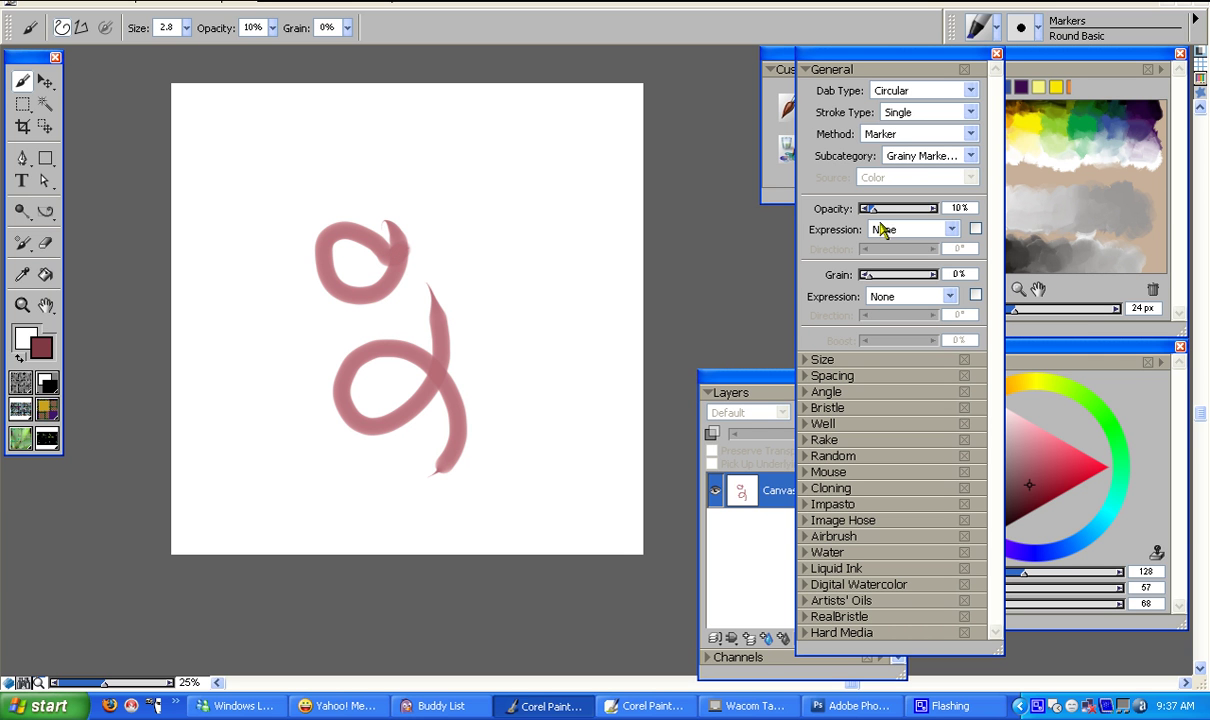
pyautogui.moveTo(509, 167)
pyautogui.mouseDown()
pyautogui.moveTo(530, 320)
pyautogui.moveTo(478, 335)
pyautogui.moveTo(513, 168)
pyautogui.mouseUp()
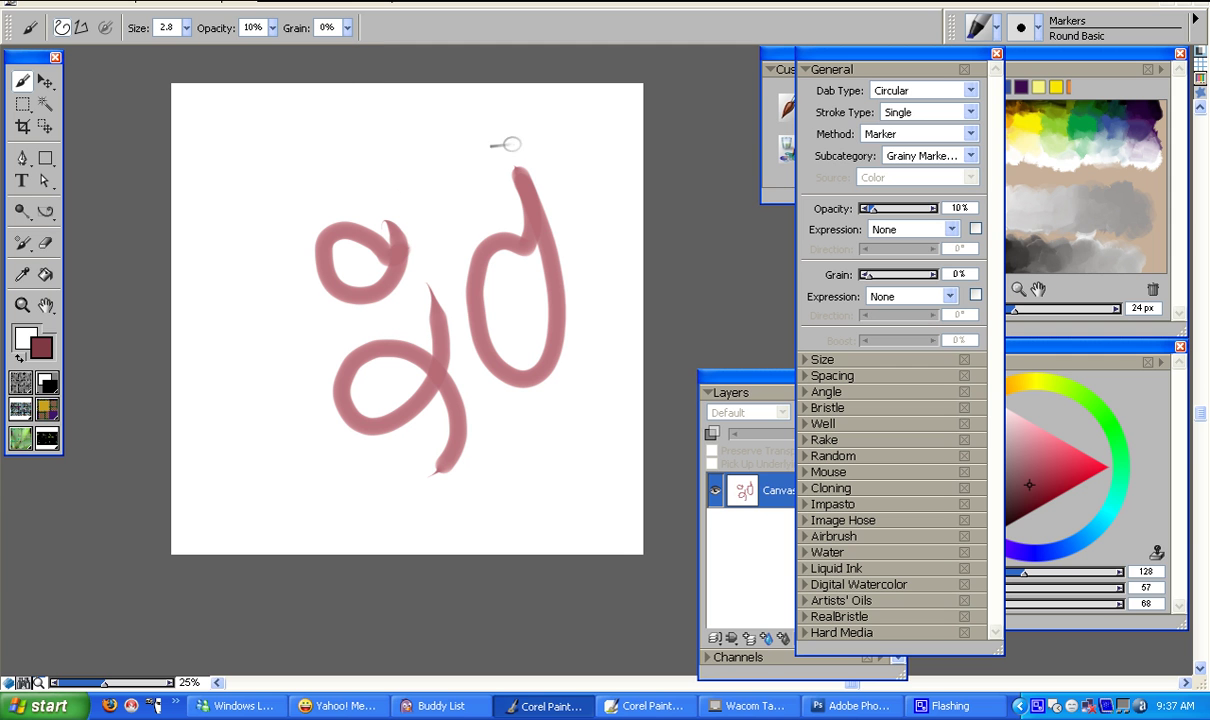
pyautogui.moveTo(417, 152)
pyautogui.mouseDown()
pyautogui.moveTo(432, 283)
pyautogui.moveTo(450, 232)
pyautogui.moveTo(475, 313)
pyautogui.moveTo(410, 428)
pyautogui.mouseUp()
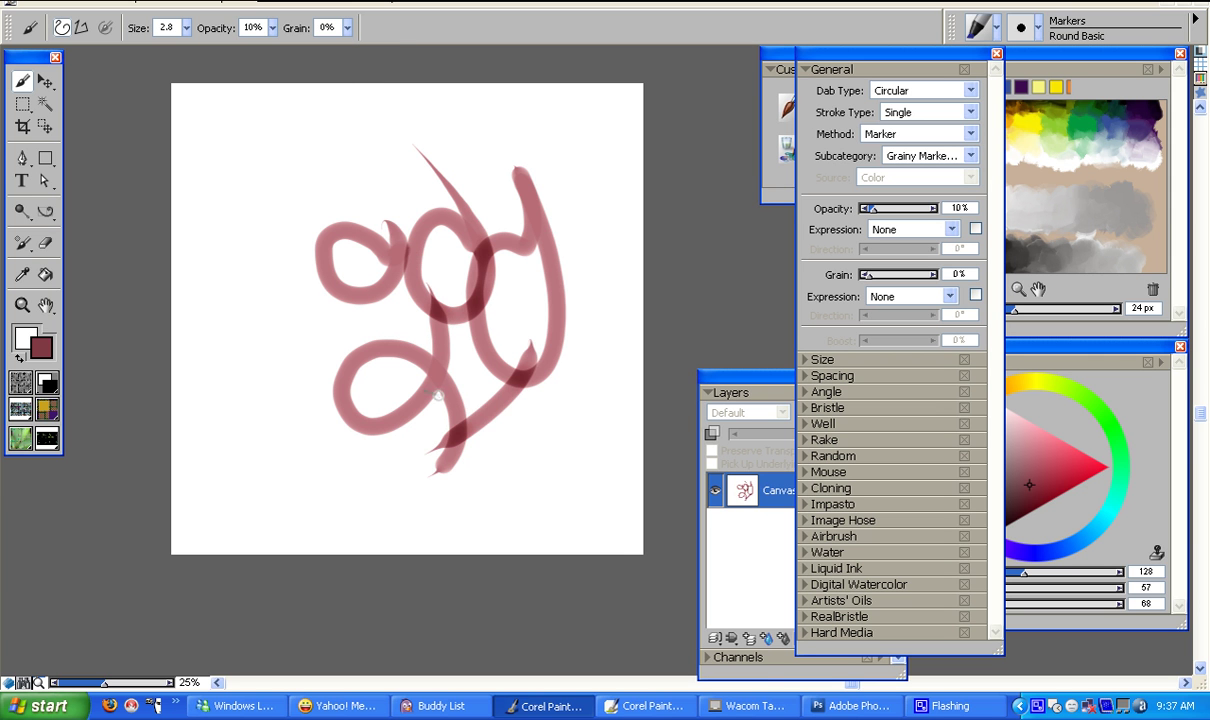
pyautogui.moveTo(490, 288); pyautogui.dragTo(352, 424)
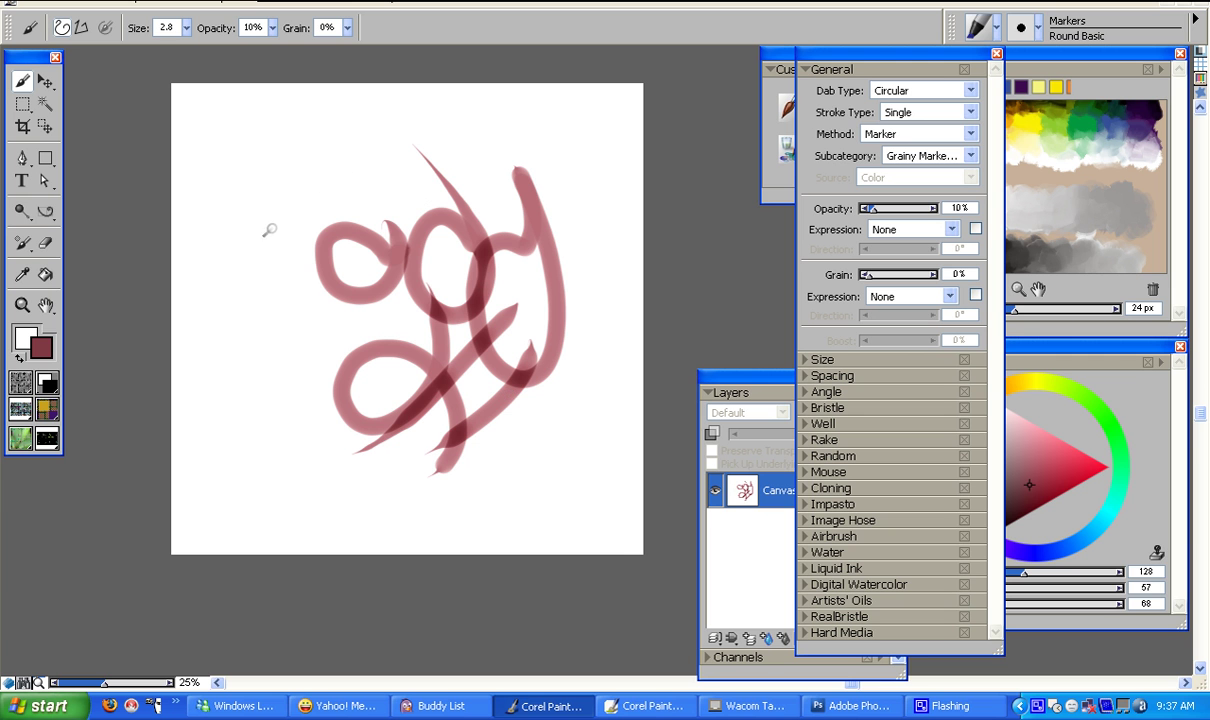
pyautogui.moveTo(251, 156)
pyautogui.mouseDown()
pyautogui.moveTo(288, 283)
pyautogui.moveTo(238, 385)
pyautogui.moveTo(215, 225)
pyautogui.moveTo(290, 158)
pyautogui.moveTo(307, 235)
pyautogui.mouseUp()
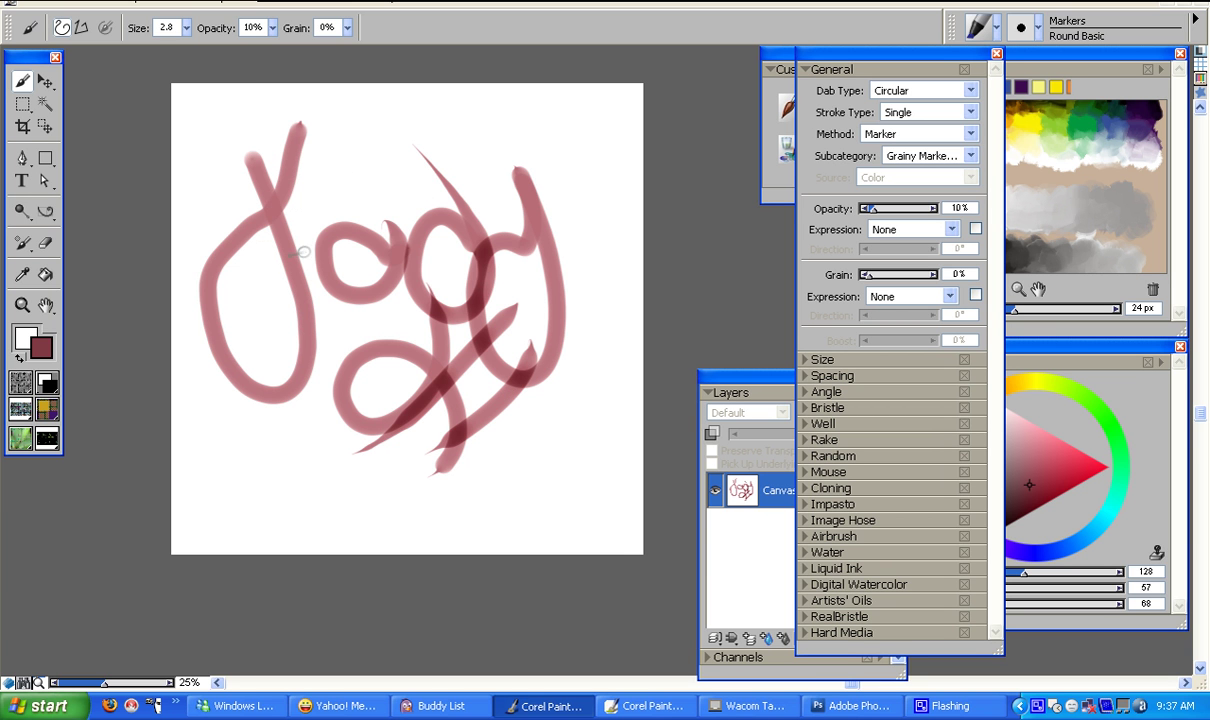
pyautogui.moveTo(283, 187)
pyautogui.mouseDown()
pyautogui.moveTo(255, 198)
pyautogui.moveTo(313, 211)
pyautogui.moveTo(245, 190)
pyautogui.mouseUp()
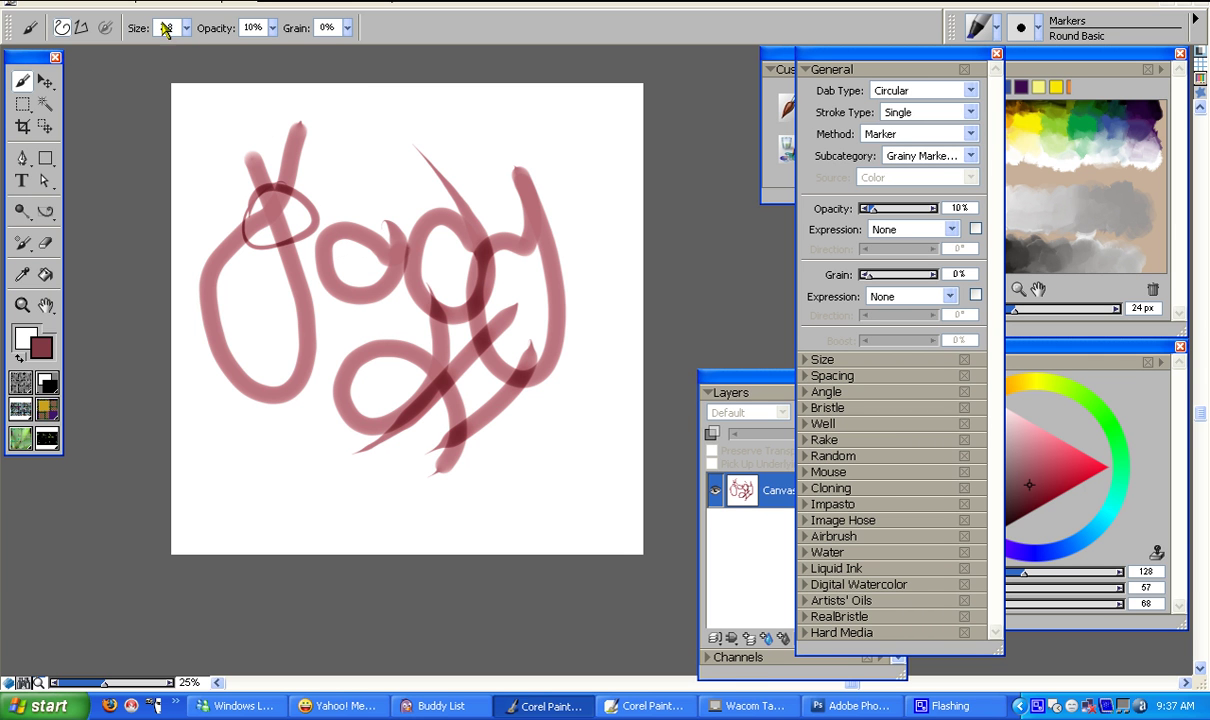
# Set marker opacity to 100%, paint dark loops and vertical strokes, then switch to Photoshop
pyautogui.click(271, 28)
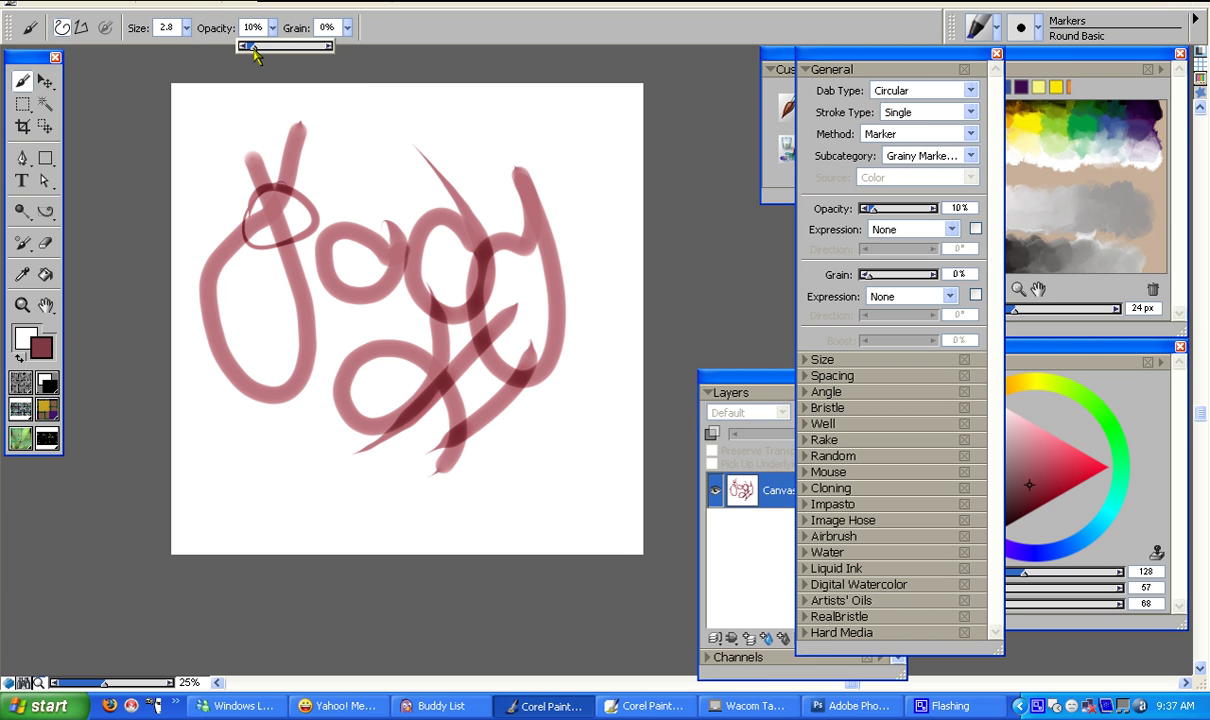
pyautogui.moveTo(254, 48); pyautogui.dragTo(330, 47)
pyautogui.moveTo(381, 121)
pyautogui.mouseDown()
pyautogui.moveTo(394, 231)
pyautogui.moveTo(308, 181)
pyautogui.moveTo(408, 247)
pyautogui.mouseUp()
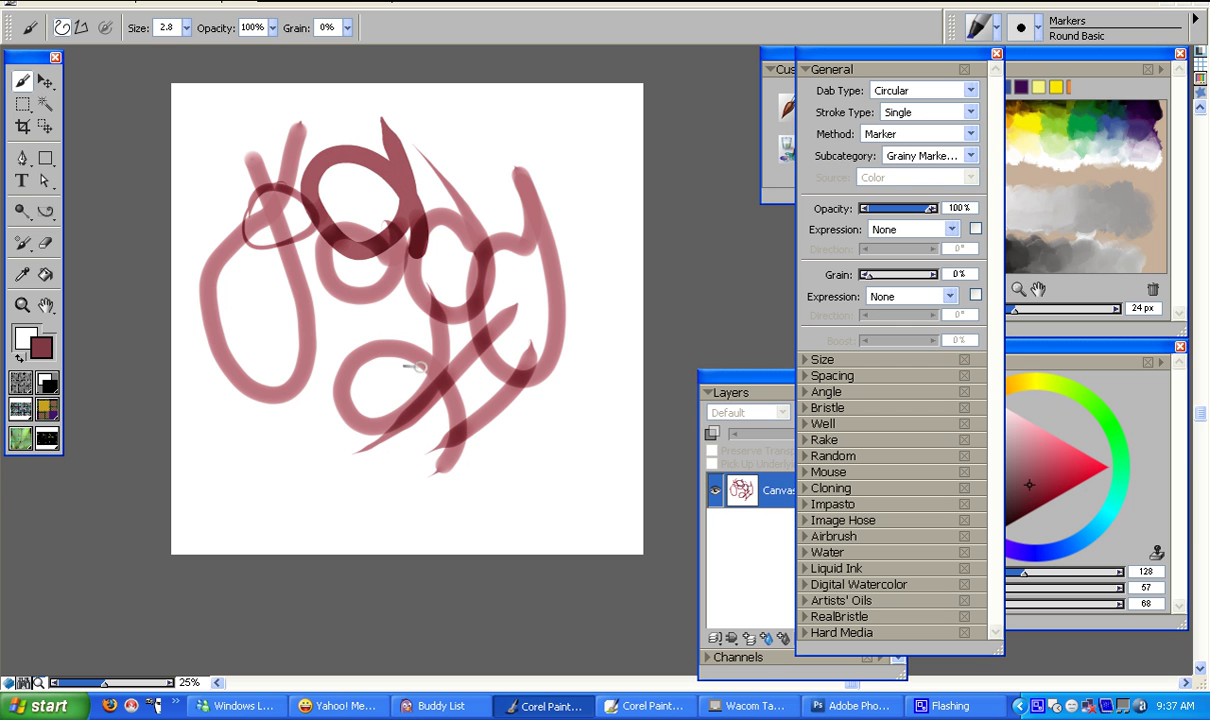
pyautogui.moveTo(580, 423)
pyautogui.mouseDown()
pyautogui.moveTo(559, 520)
pyautogui.moveTo(470, 538)
pyautogui.moveTo(580, 481)
pyautogui.moveTo(564, 516)
pyautogui.mouseUp()
pyautogui.moveTo(600, 455)
pyautogui.mouseDown()
pyautogui.moveTo(545, 533)
pyautogui.moveTo(602, 462)
pyautogui.mouseUp()
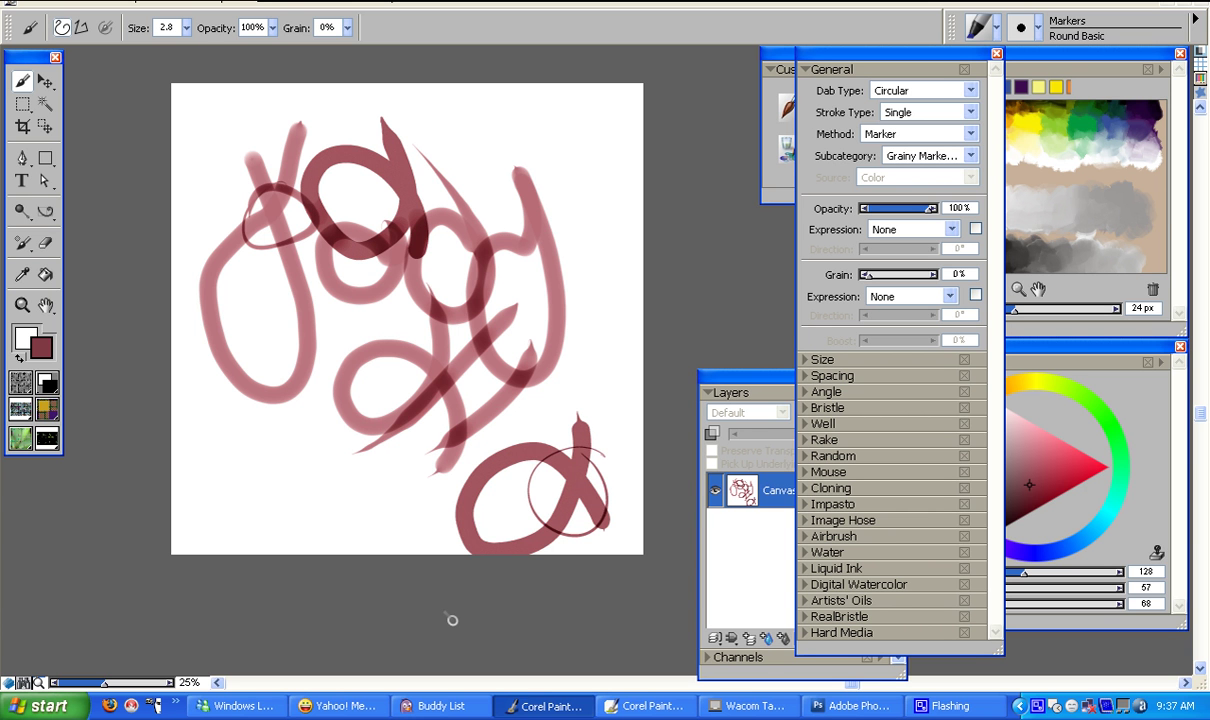
pyautogui.moveTo(505, 385); pyautogui.dragTo(480, 525)
pyautogui.moveTo(470, 405)
pyautogui.mouseDown()
pyautogui.moveTo(446, 526)
pyautogui.moveTo(432, 526)
pyautogui.mouseUp()
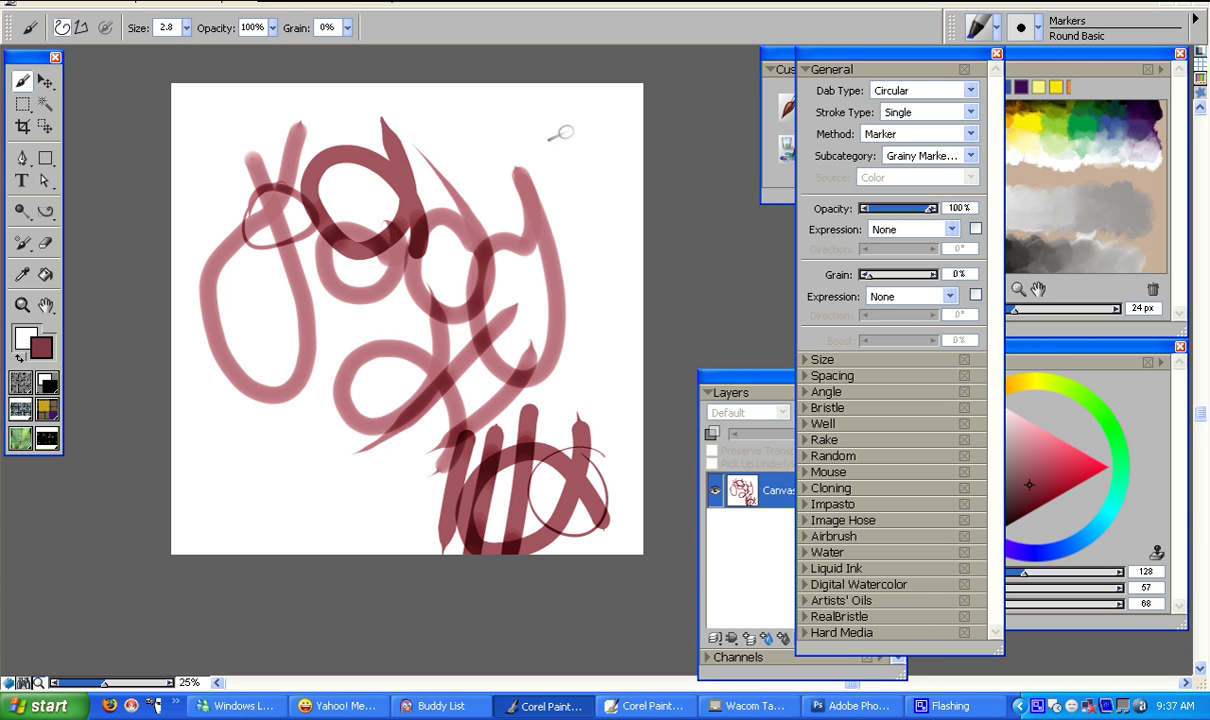
pyautogui.moveTo(566, 128); pyautogui.dragTo(583, 363)
pyautogui.click(852, 706)
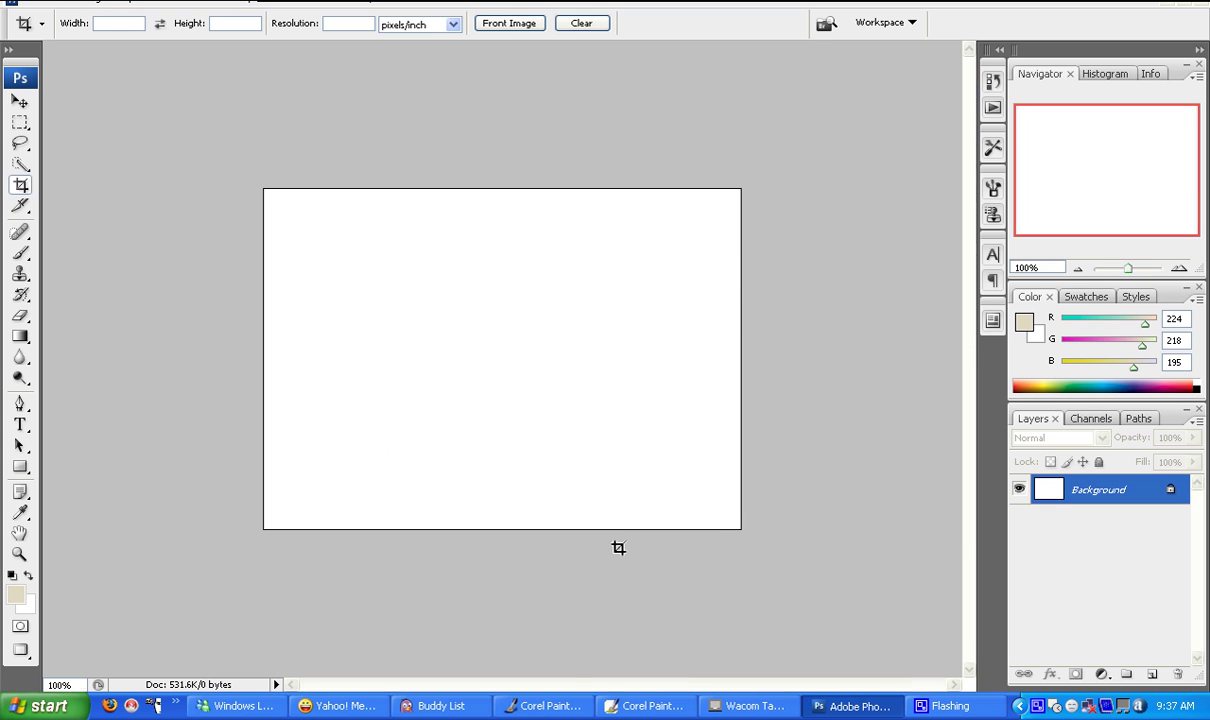
# Paint an opaque beige loop, diagonal bar and dot with an 80 px brush, then set opacity to 20%
pyautogui.click(20, 252)
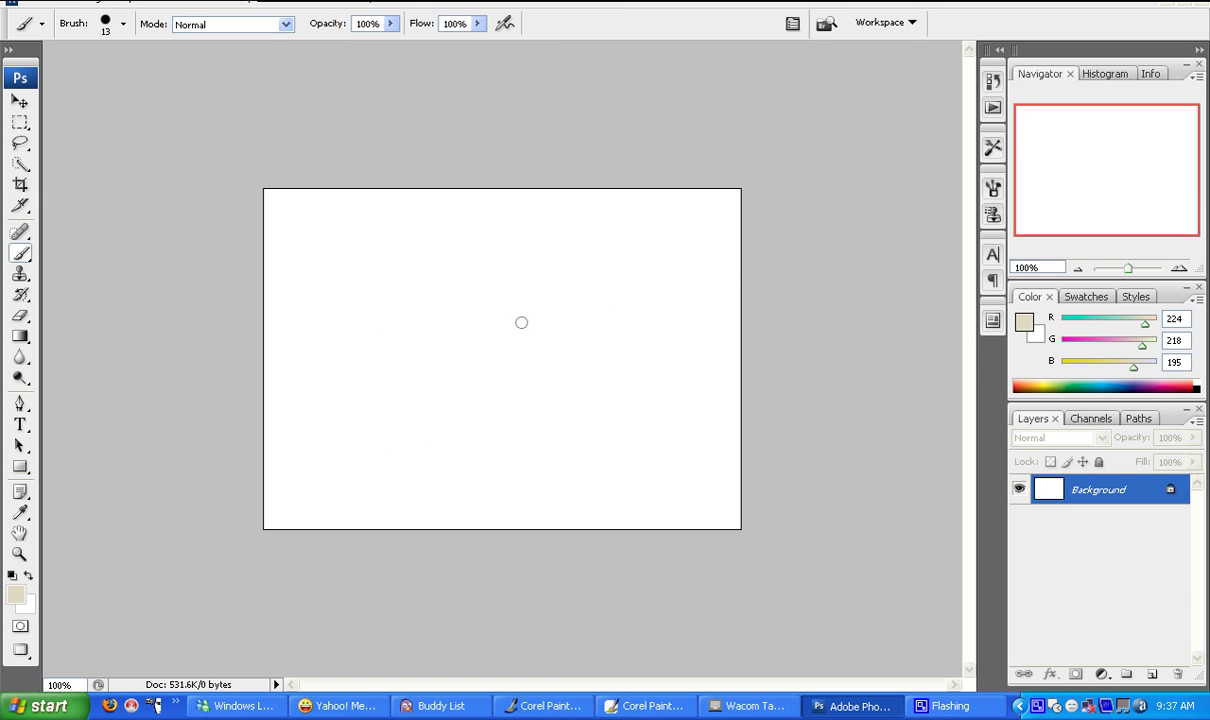
pyautogui.press(']')
pyautogui.press(']')
pyautogui.press(']')
pyautogui.press(']')
pyautogui.press(']')
pyautogui.press(']')
pyautogui.press(']')
pyautogui.moveTo(524, 303)
pyautogui.mouseDown()
pyautogui.moveTo(545, 362)
pyautogui.moveTo(446, 437)
pyautogui.moveTo(410, 380)
pyautogui.moveTo(535, 359)
pyautogui.moveTo(570, 430)
pyautogui.moveTo(565, 285)
pyautogui.mouseUp()
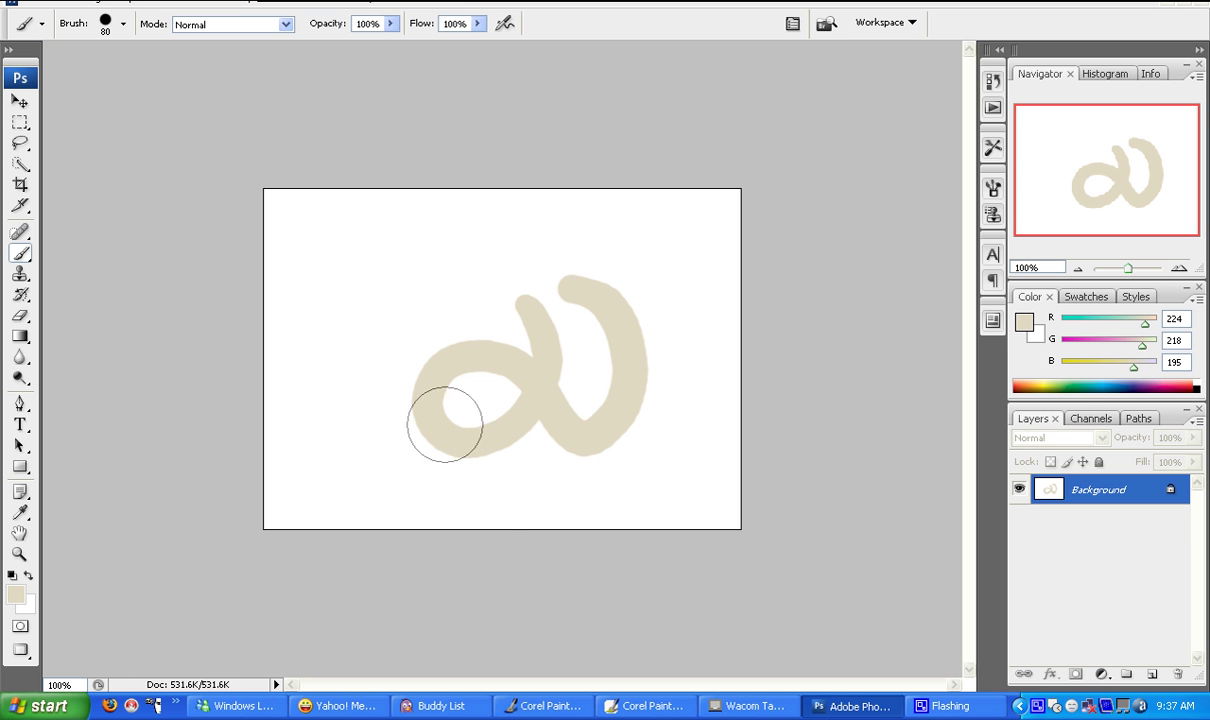
pyautogui.moveTo(446, 263); pyautogui.dragTo(530, 487)
pyautogui.click(395, 363)
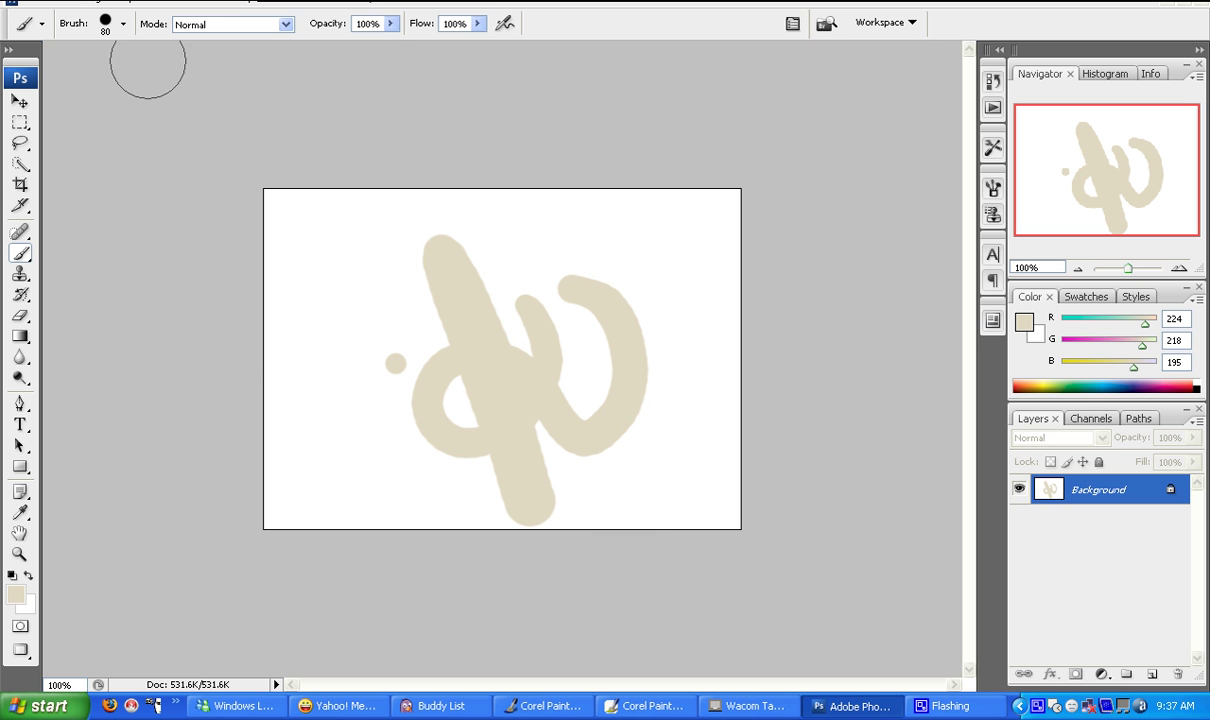
pyautogui.moveTo(380, 22); pyautogui.dragTo(313, 50)
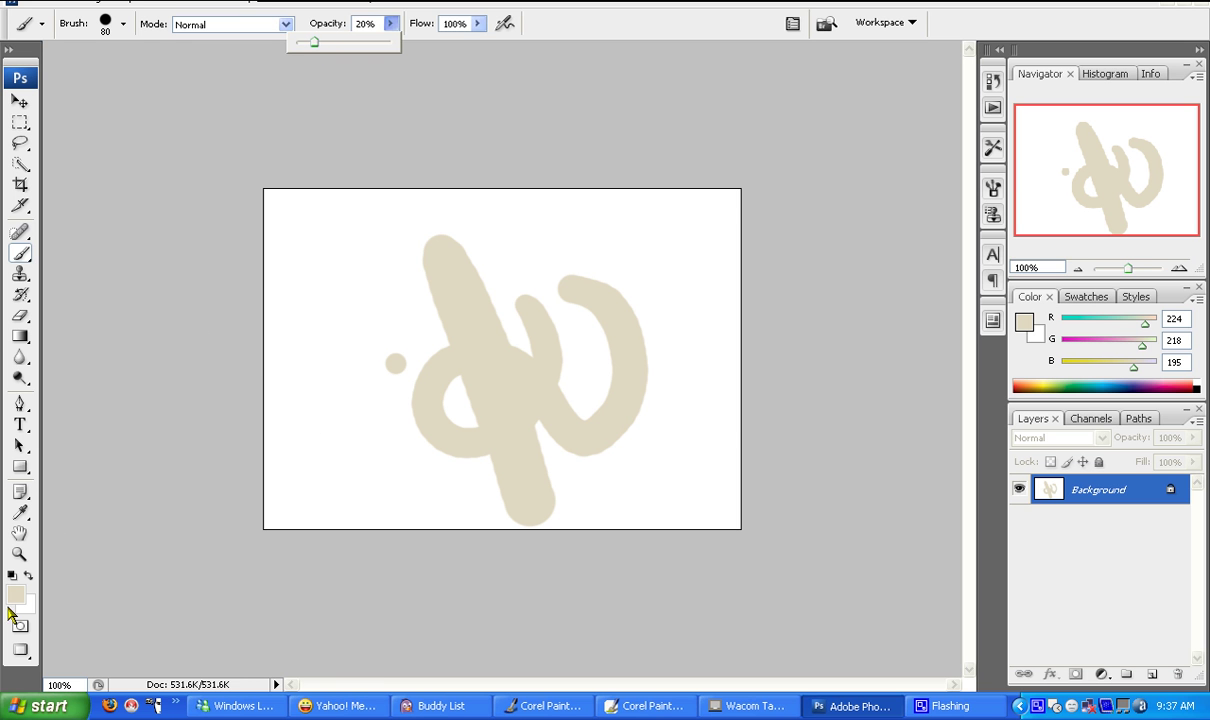
# Set the foreground colour to deep blue and paint a translucent blue loop
pyautogui.click(15, 594)
pyautogui.click(622, 221)
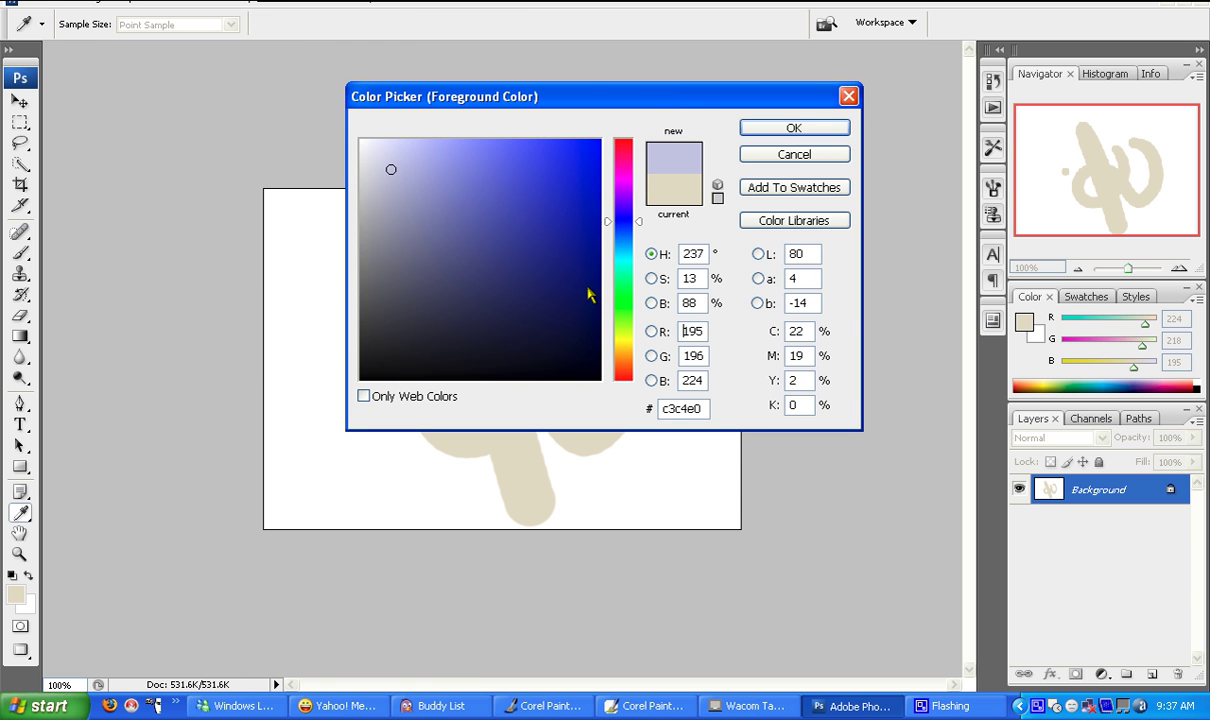
pyautogui.click(504, 225)
pyautogui.click(793, 127)
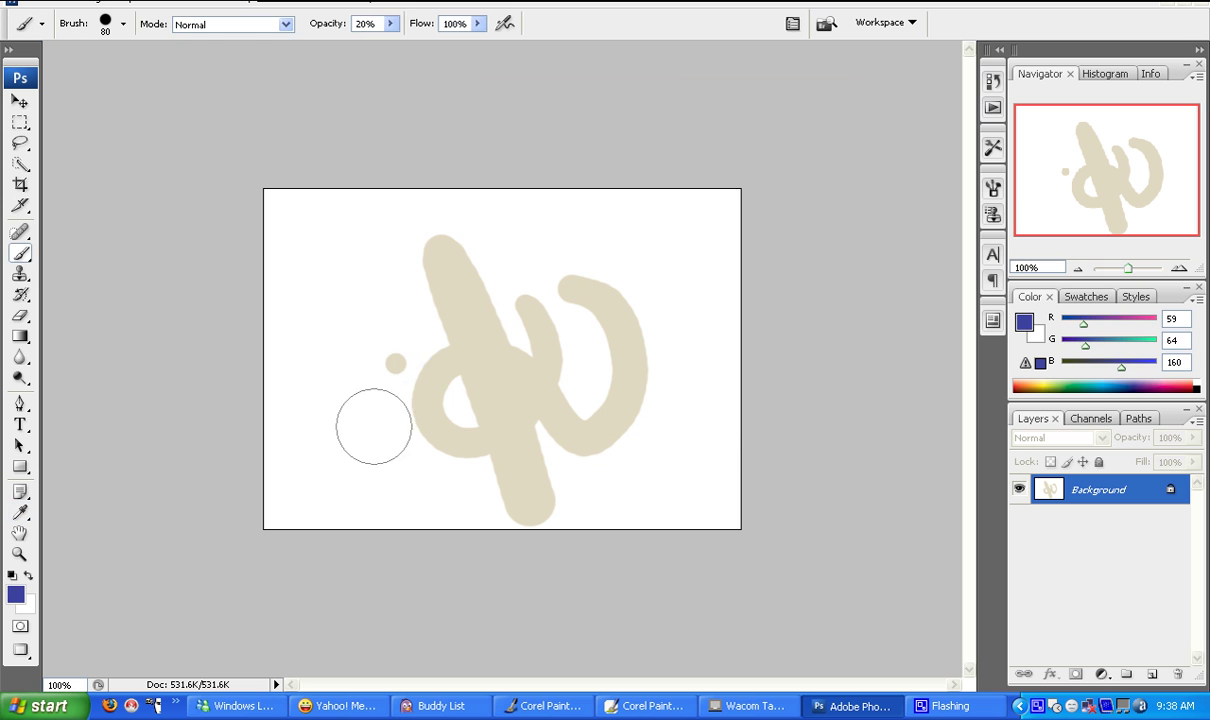
pyautogui.moveTo(353, 279)
pyautogui.mouseDown()
pyautogui.moveTo(412, 375)
pyautogui.moveTo(366, 456)
pyautogui.moveTo(312, 450)
pyautogui.moveTo(339, 340)
pyautogui.moveTo(392, 380)
pyautogui.mouseUp()
# Clear the canvas and paint a blue loop crossed by a diagonal stroke at 20% opacity
pyautogui.hotkey('ctrl', 'a')
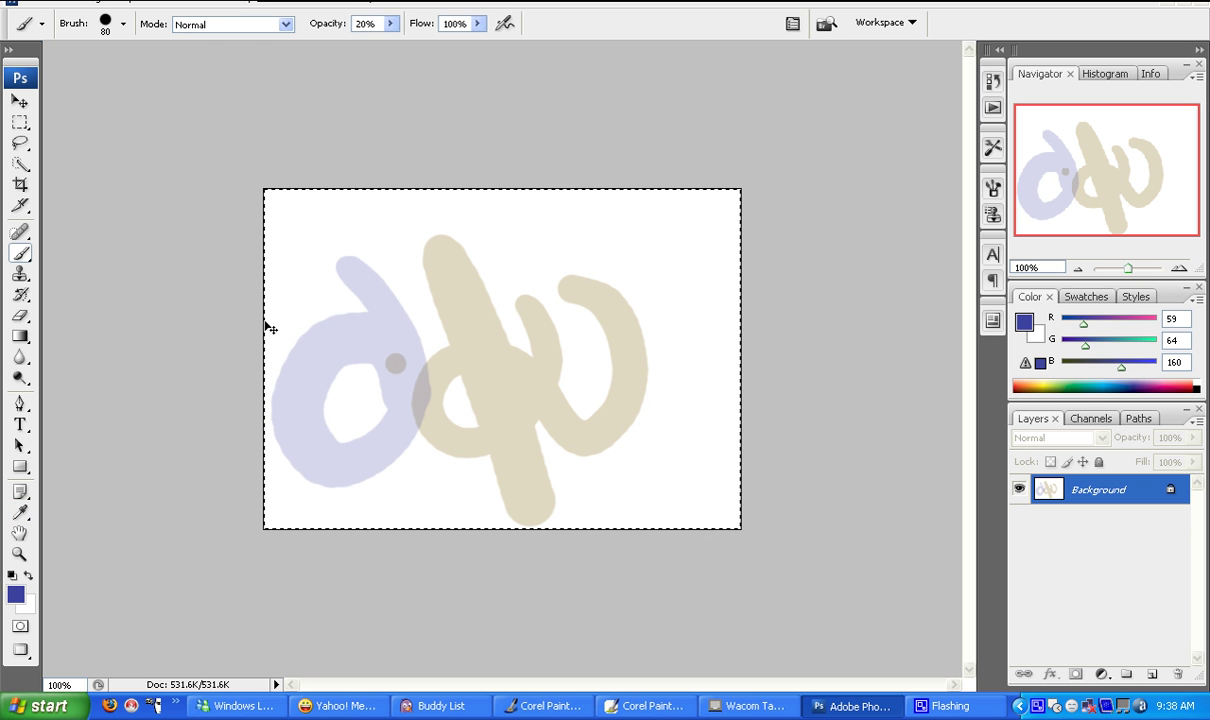
pyautogui.press('Delete')
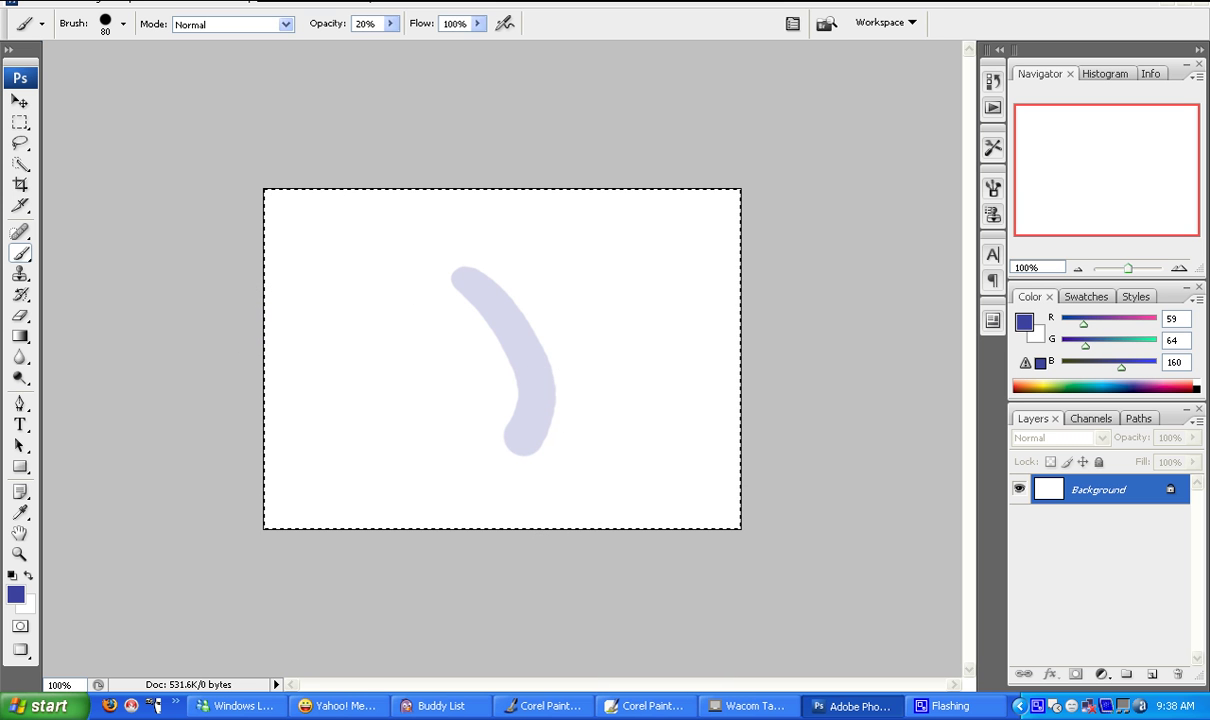
pyautogui.moveTo(465, 280); pyautogui.dragTo(588, 470)
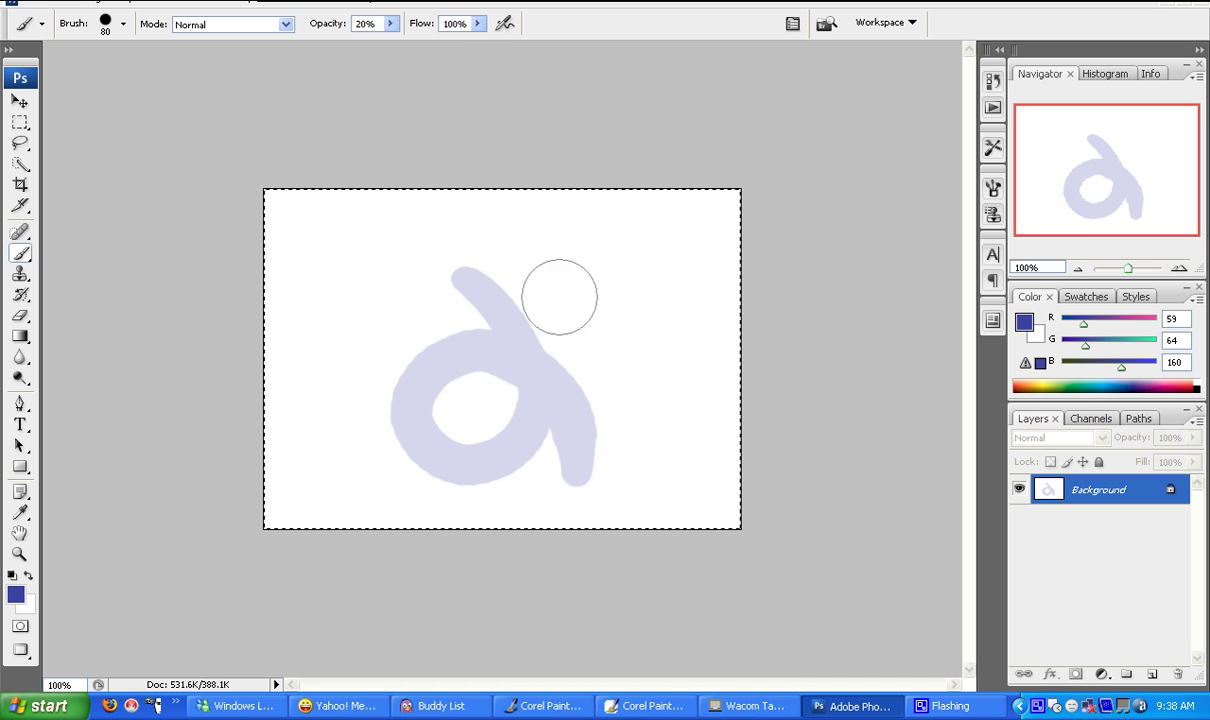
pyautogui.moveTo(580, 262); pyautogui.dragTo(400, 581)
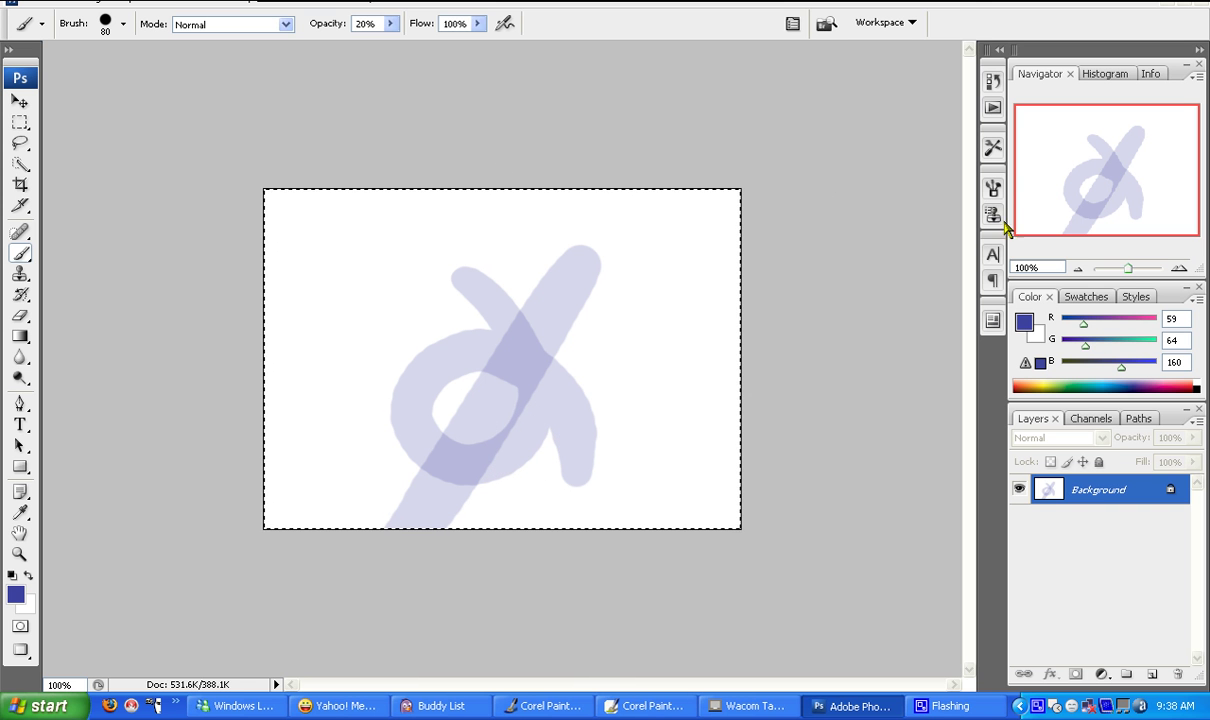
pyautogui.click(993, 187)
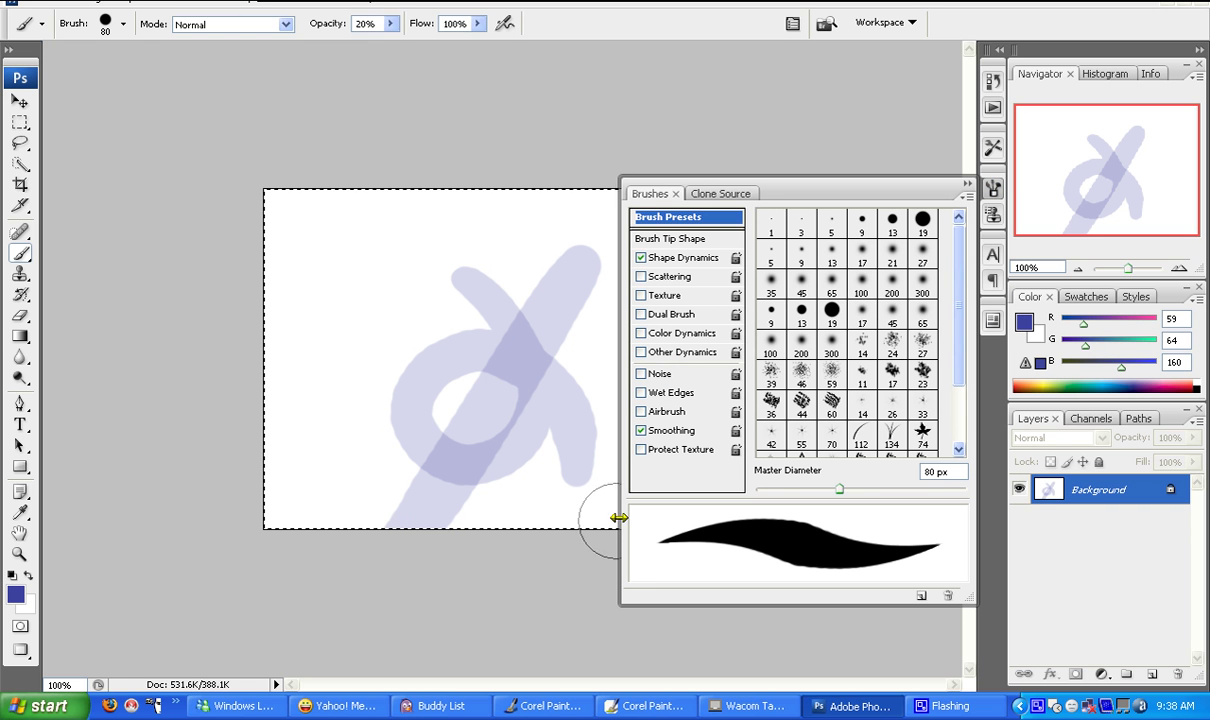
# Under Shape Dynamics, toggle Scattering on and back off, then enable Texture and Dual Brush
pyautogui.click(663, 258)
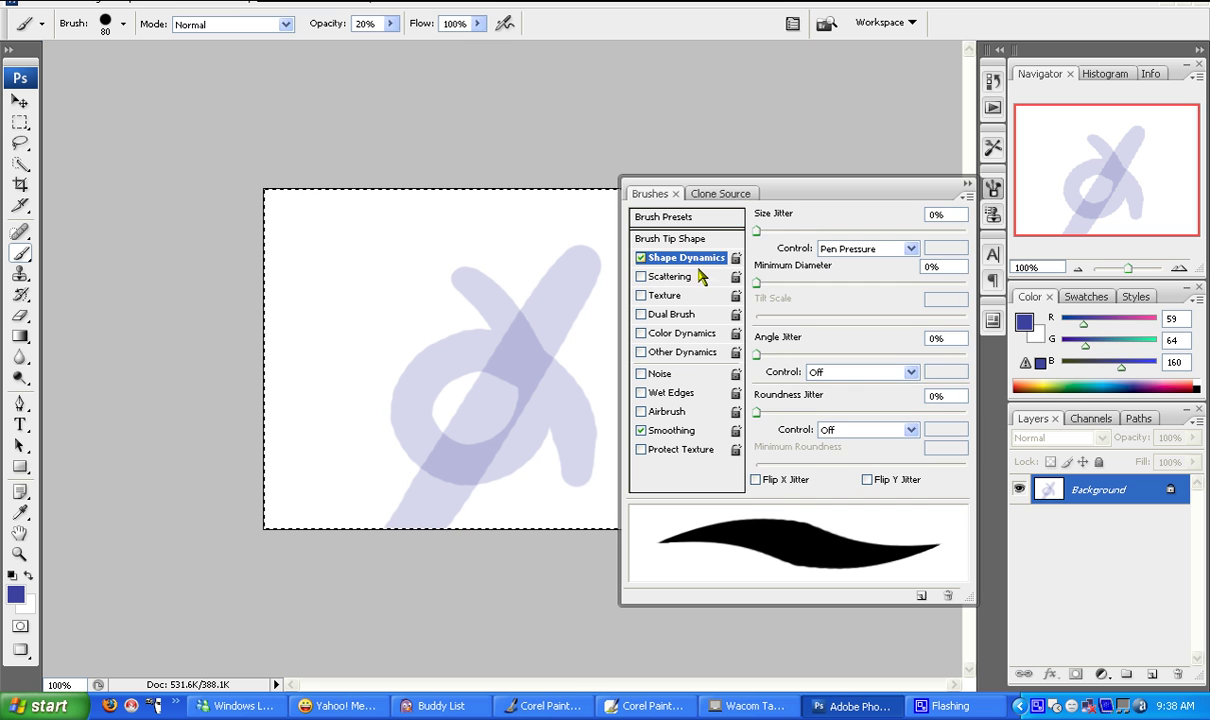
pyautogui.click(672, 278)
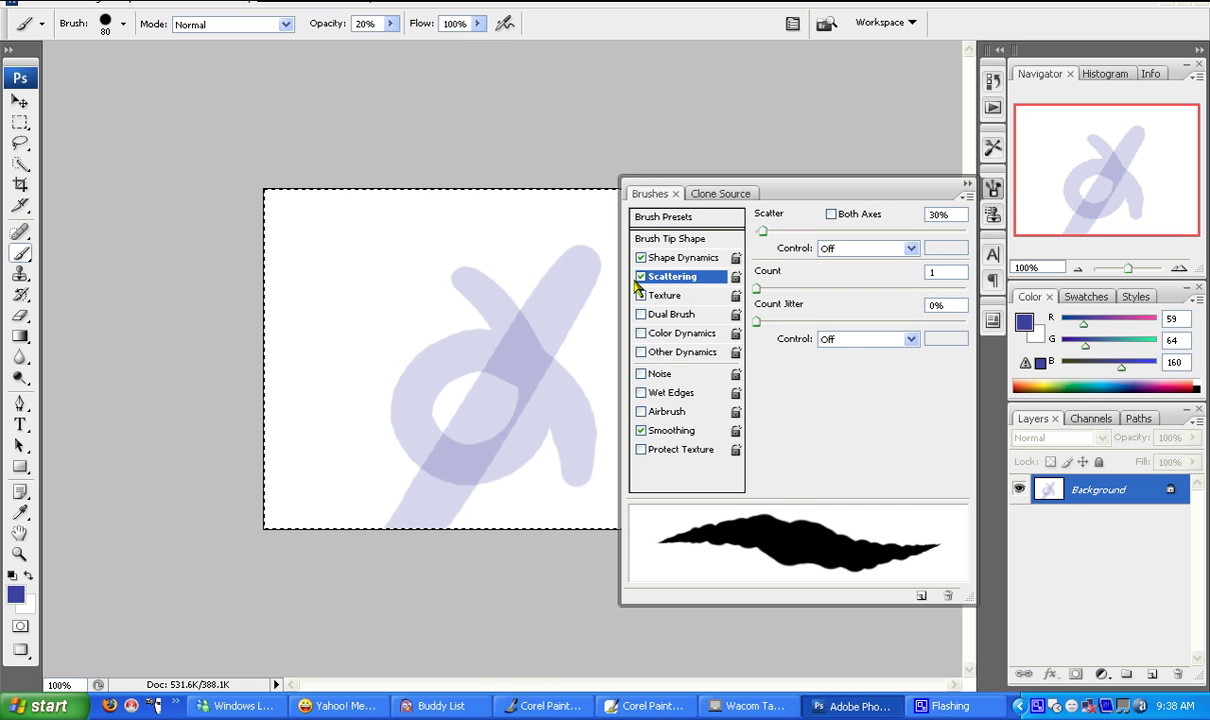
pyautogui.click(639, 278)
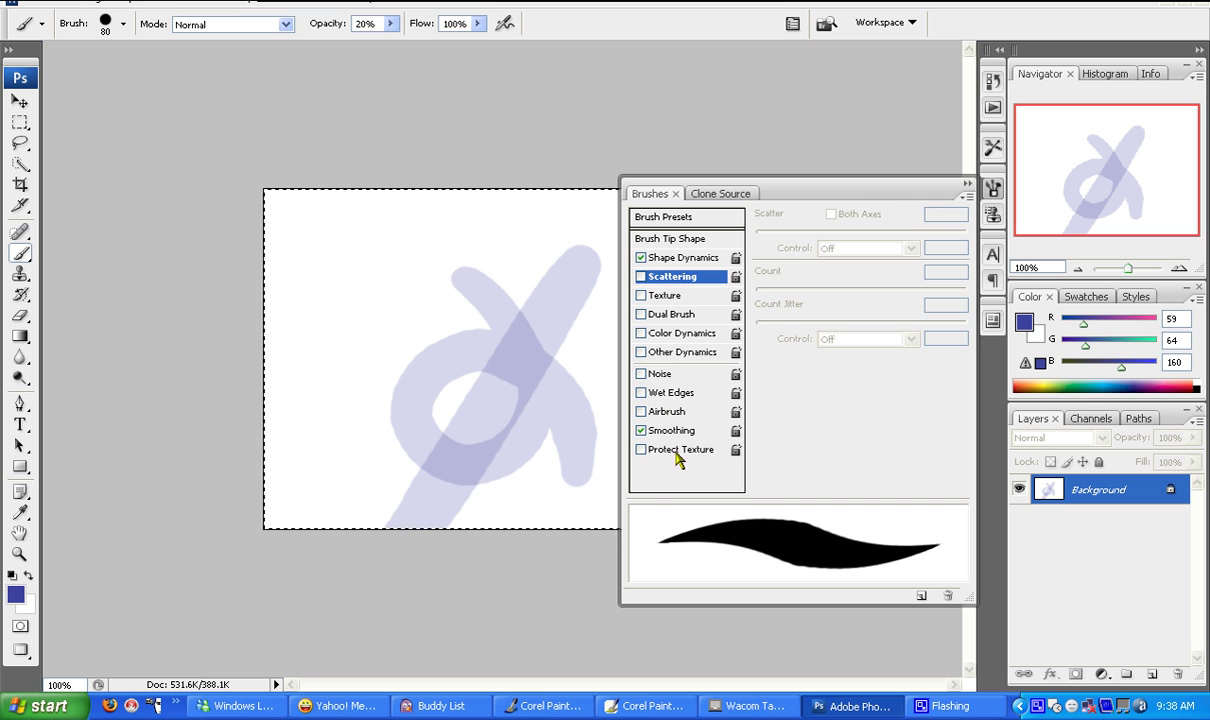
pyautogui.click(670, 298)
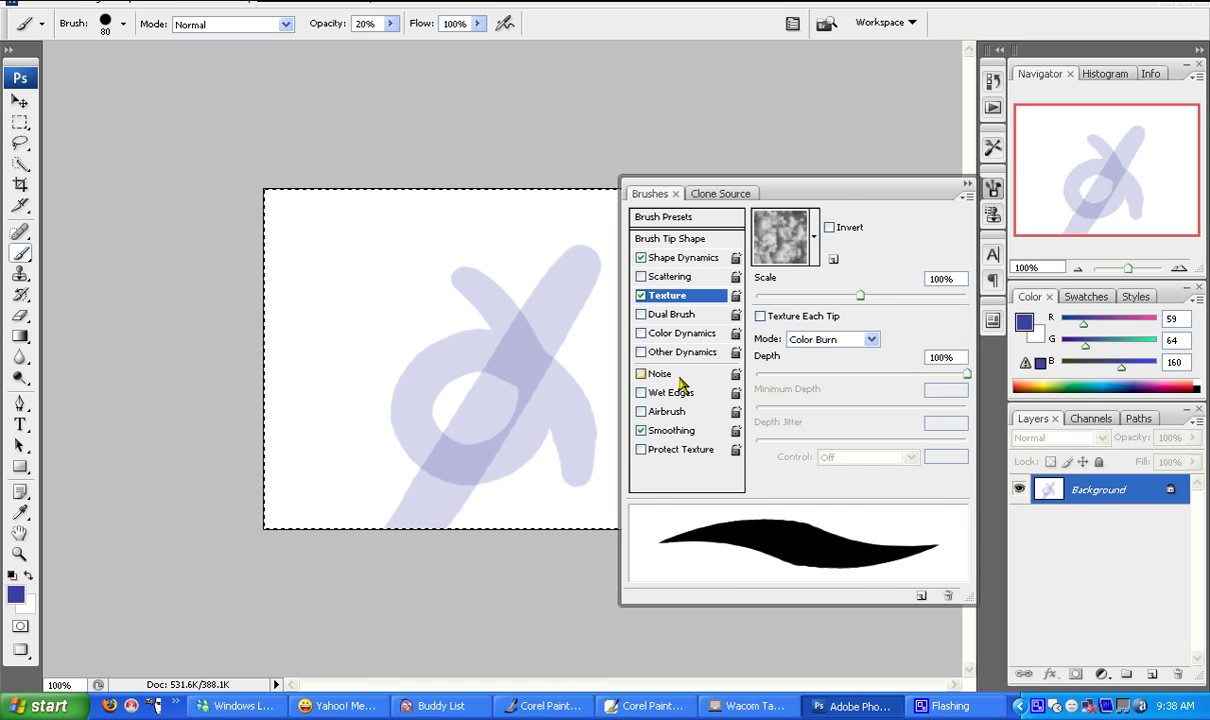
pyautogui.click(671, 316)
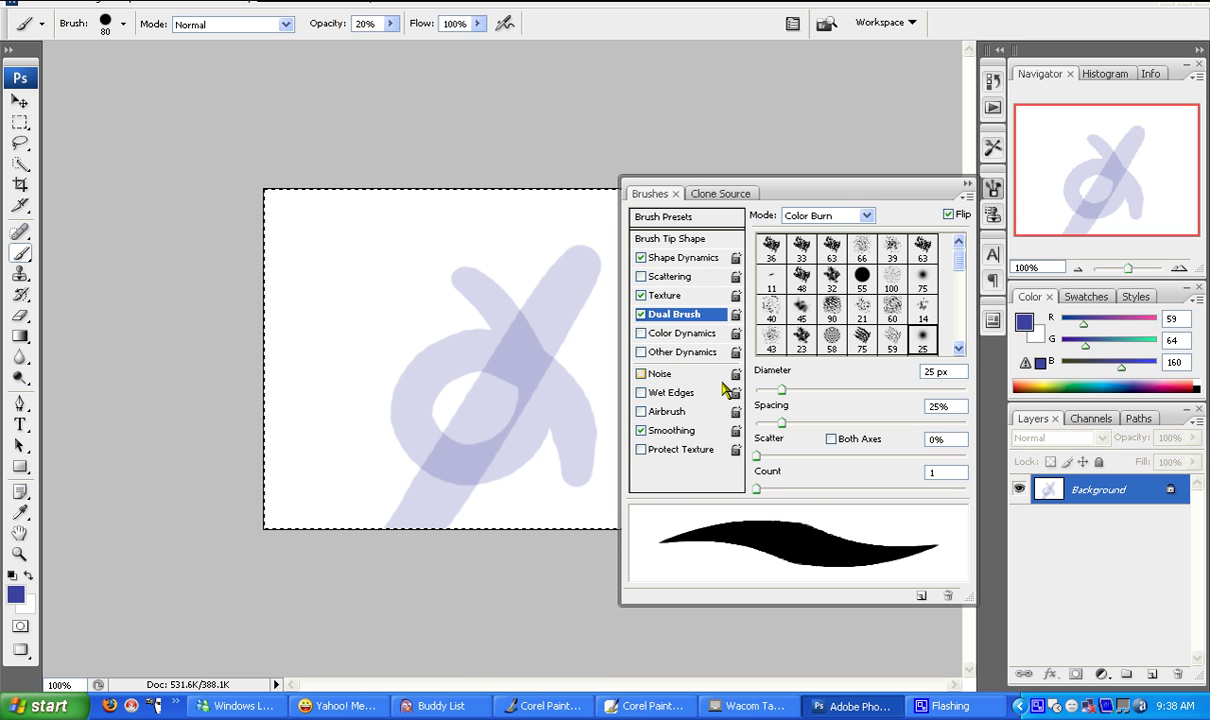
# Choose the 32 px dual brush tip, trying spacings around 201% and 185% with blue test strokes
pyautogui.moveTo(781, 422); pyautogui.dragTo(951, 422)
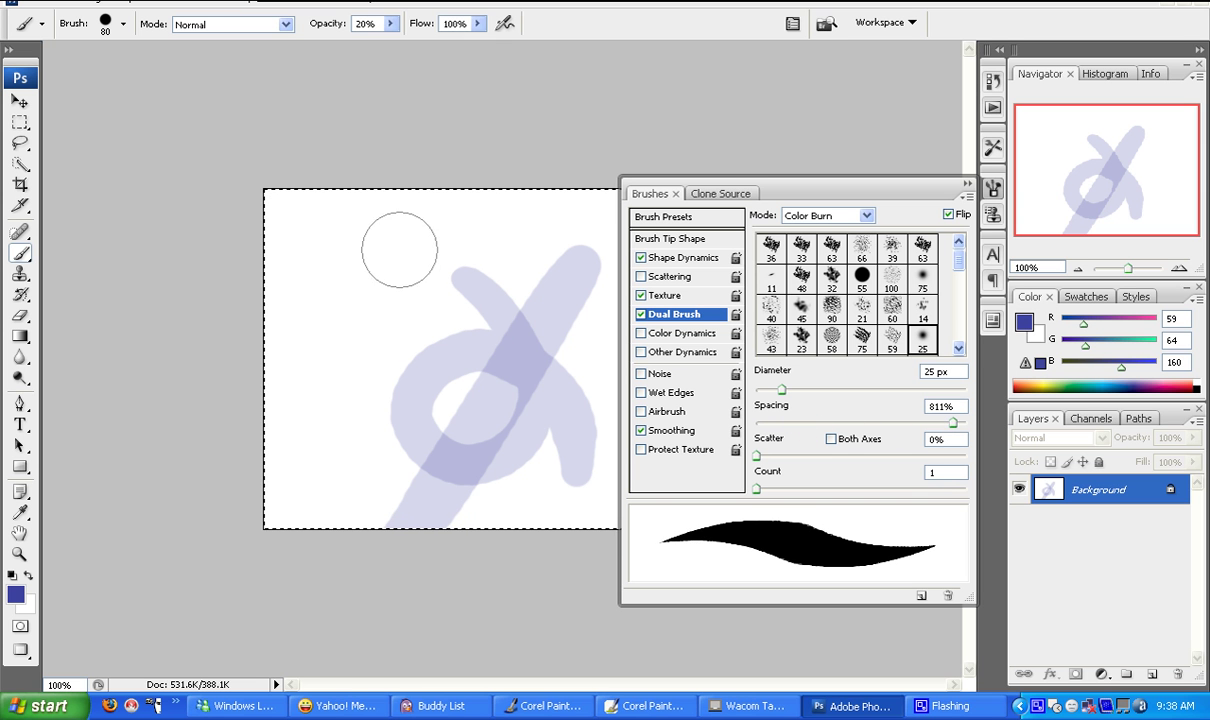
pyautogui.moveTo(372, 242)
pyautogui.mouseDown()
pyautogui.moveTo(290, 345)
pyautogui.moveTo(477, 432)
pyautogui.mouseUp()
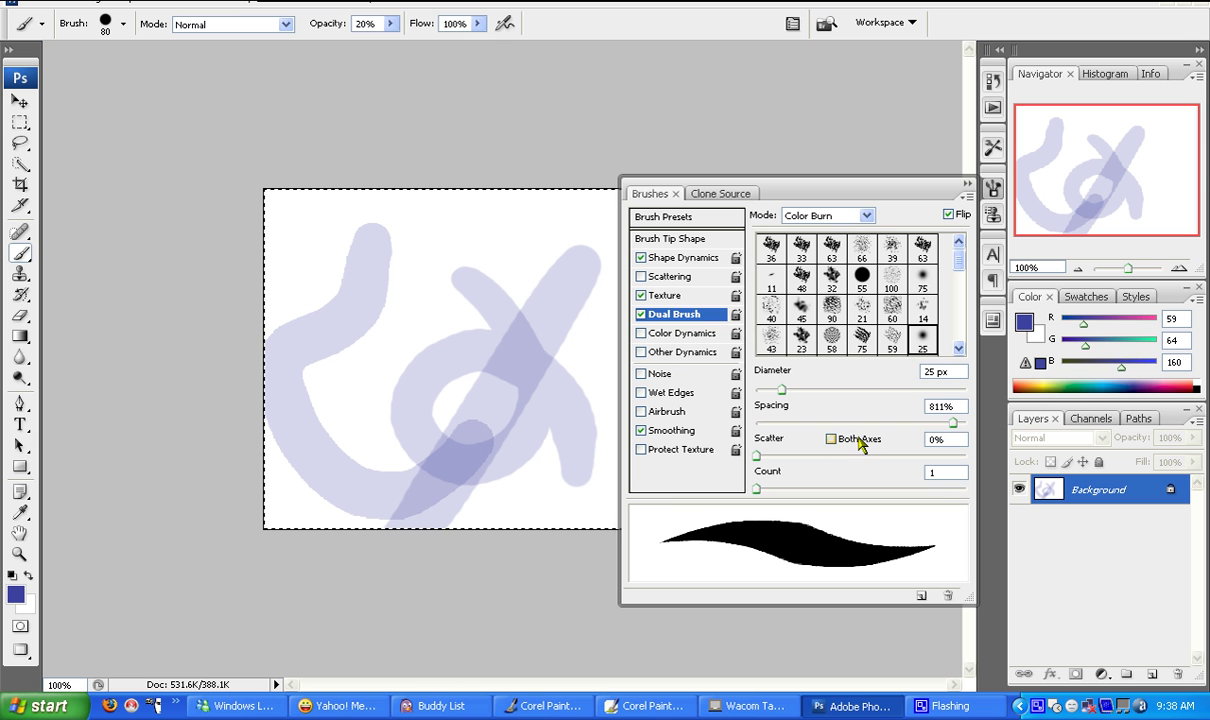
pyautogui.moveTo(952, 422); pyautogui.dragTo(912, 423)
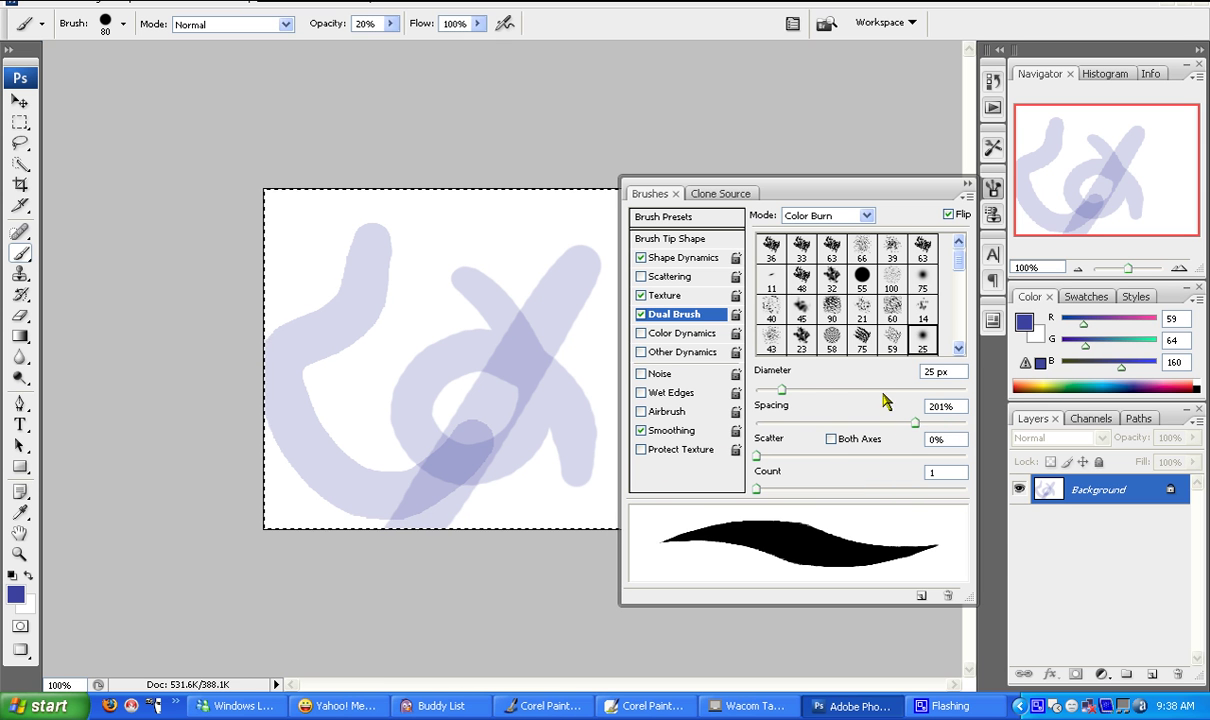
pyautogui.click(832, 275)
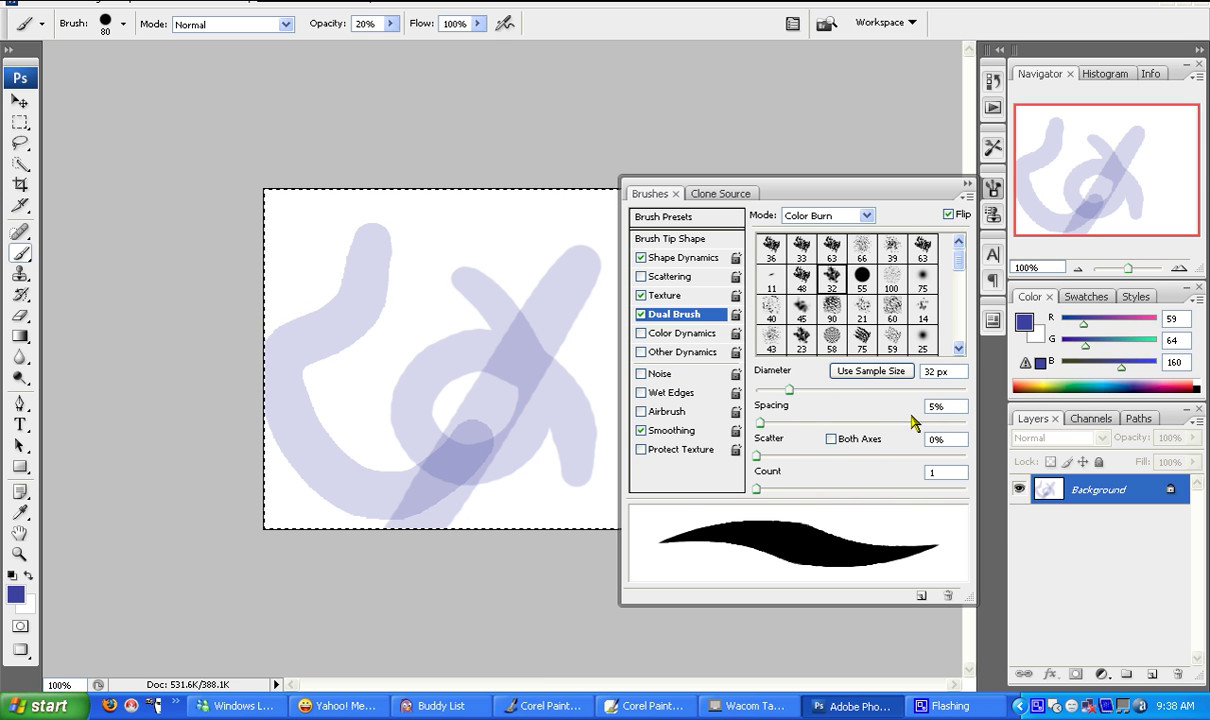
pyautogui.moveTo(760, 422); pyautogui.dragTo(860, 423)
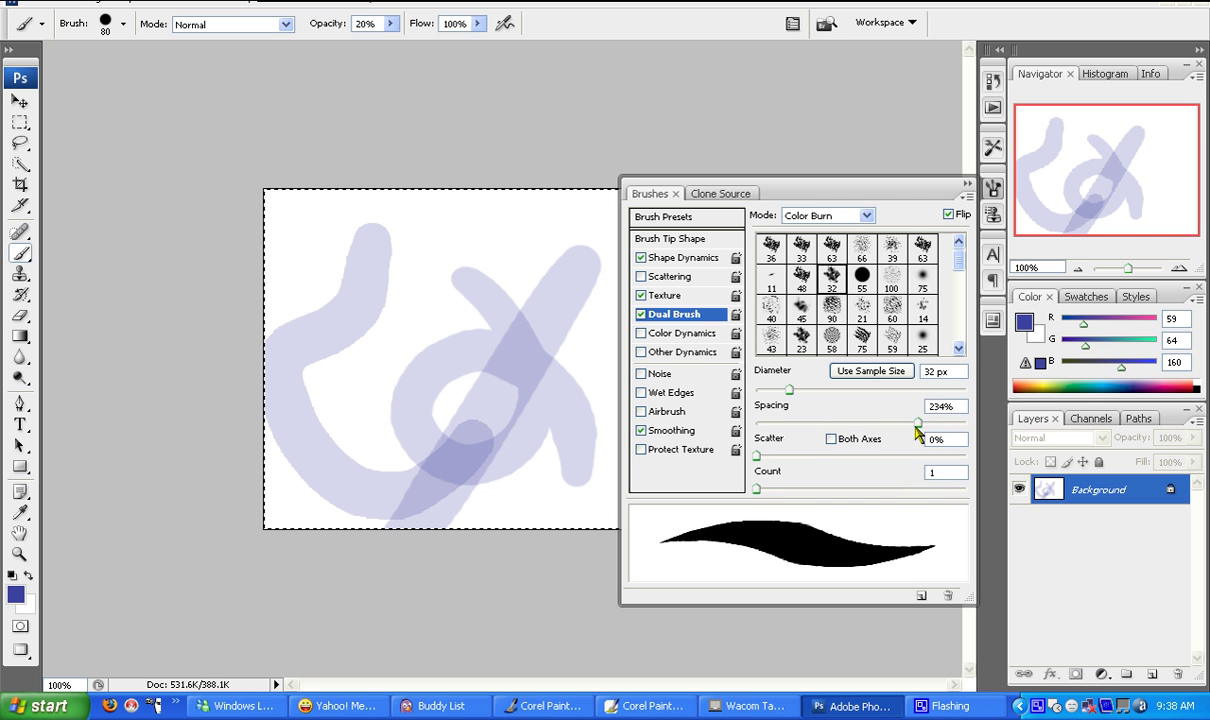
pyautogui.click(905, 435)
pyautogui.moveTo(456, 259)
pyautogui.mouseDown()
pyautogui.moveTo(463, 337)
pyautogui.moveTo(373, 252)
pyautogui.moveTo(400, 405)
pyautogui.moveTo(447, 250)
pyautogui.mouseUp()
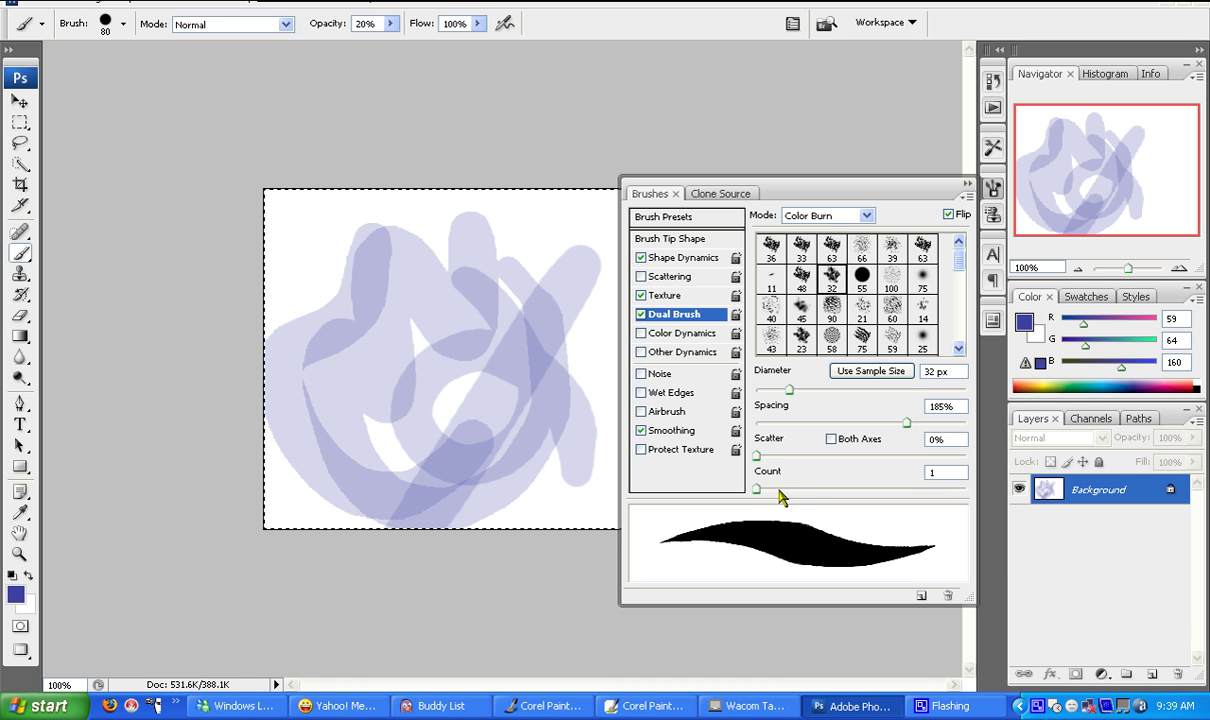
# Set dual brush spacing to 19%, paint another blue stroke across the middle, and close the settings
pyautogui.click(784, 424)
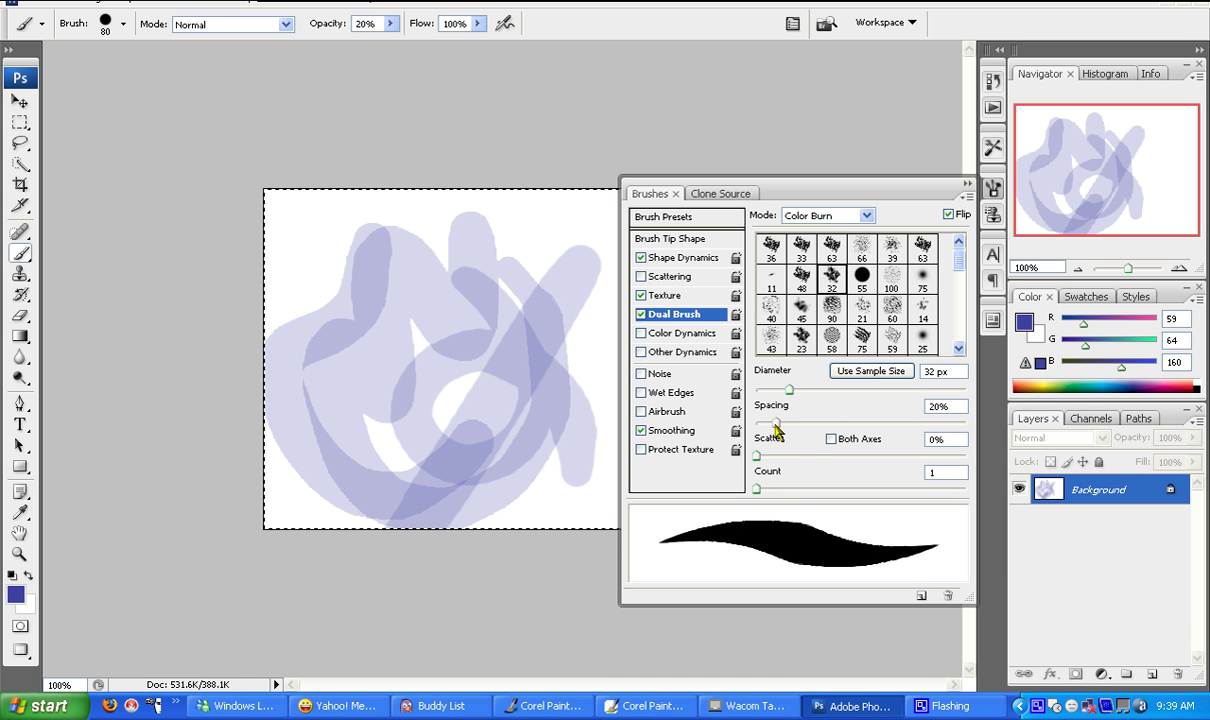
pyautogui.moveTo(777, 430); pyautogui.dragTo(774, 428)
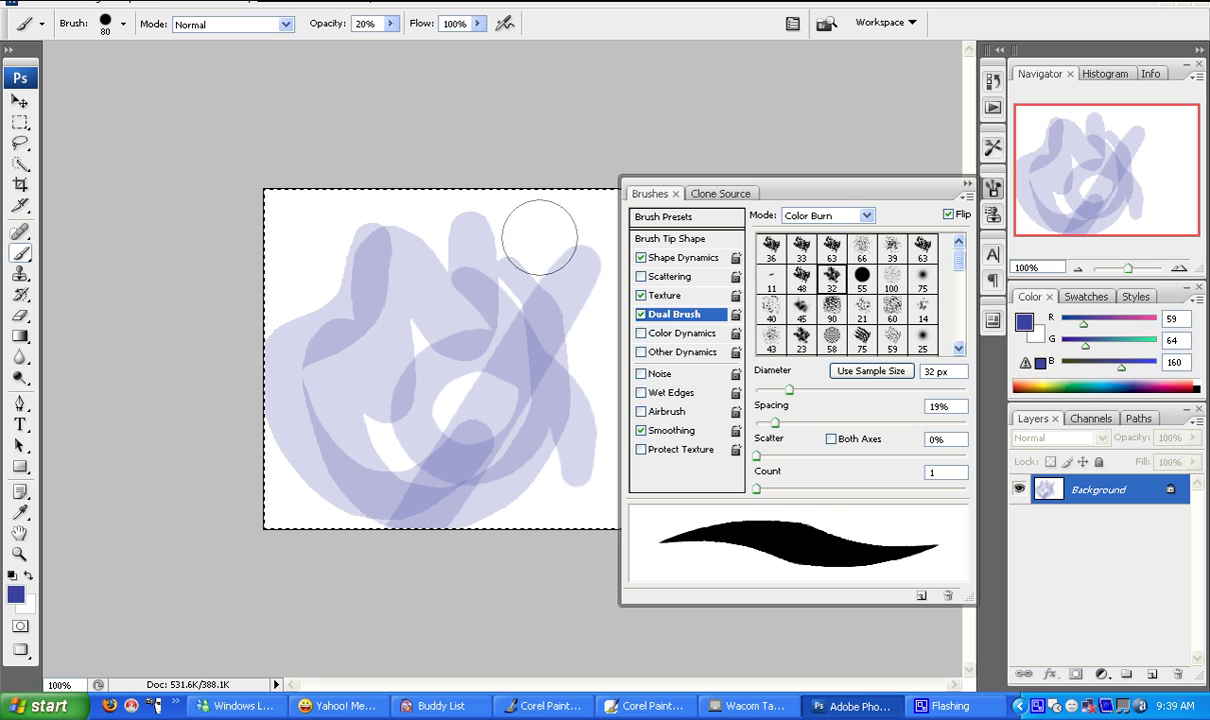
pyautogui.moveTo(539, 237)
pyautogui.mouseDown()
pyautogui.moveTo(472, 280)
pyautogui.moveTo(415, 340)
pyautogui.mouseUp()
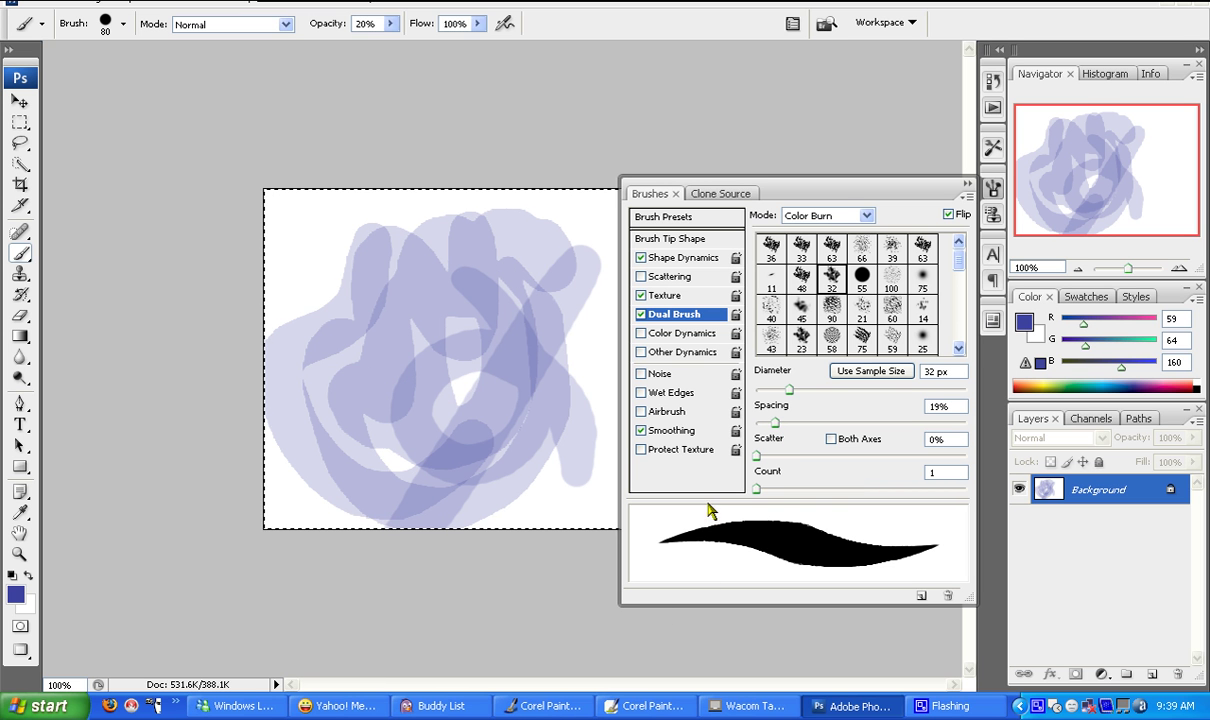
pyautogui.click(967, 185)
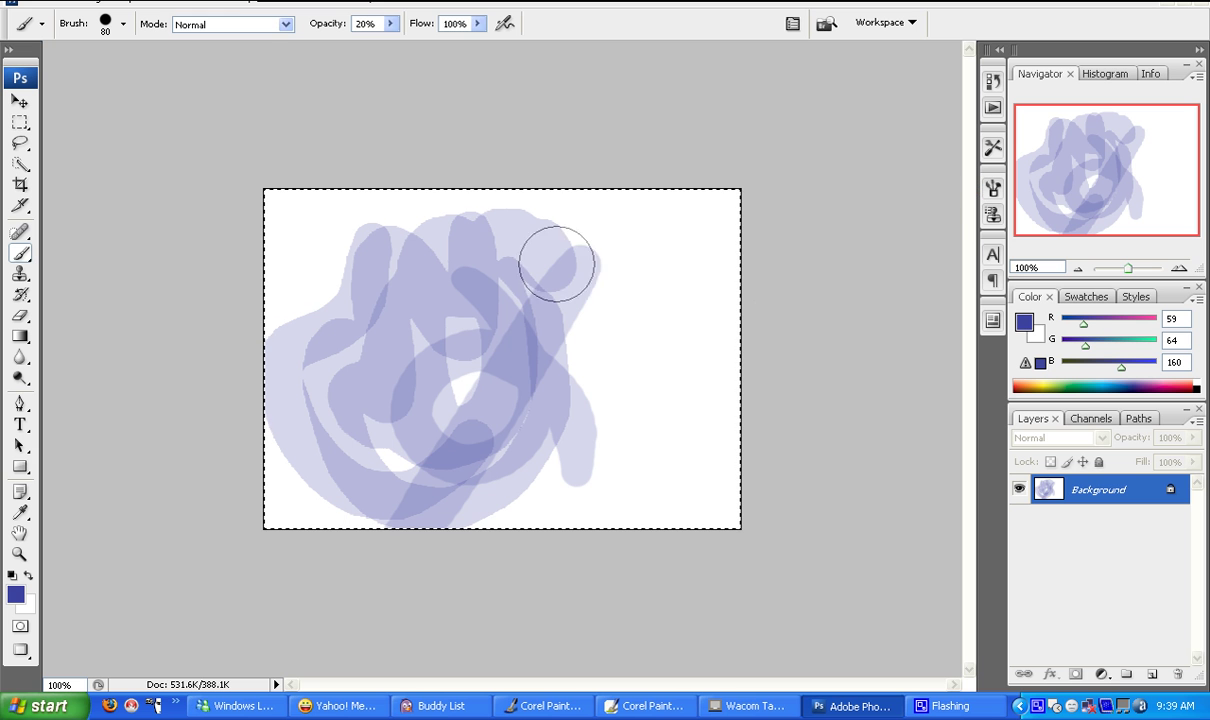
# Paint a broad translucent blue loop from the middle out to the canvas's right side
pyautogui.moveTo(649, 272)
pyautogui.mouseDown()
pyautogui.moveTo(452, 485)
pyautogui.moveTo(365, 397)
pyautogui.mouseUp()
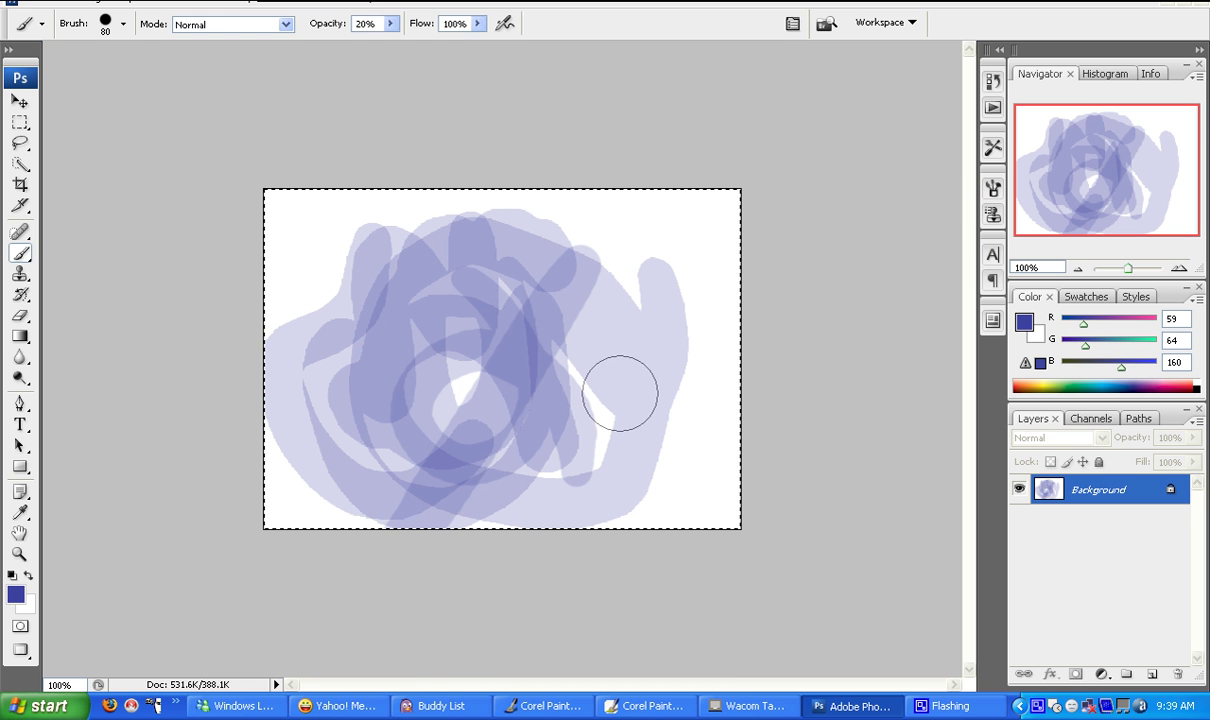